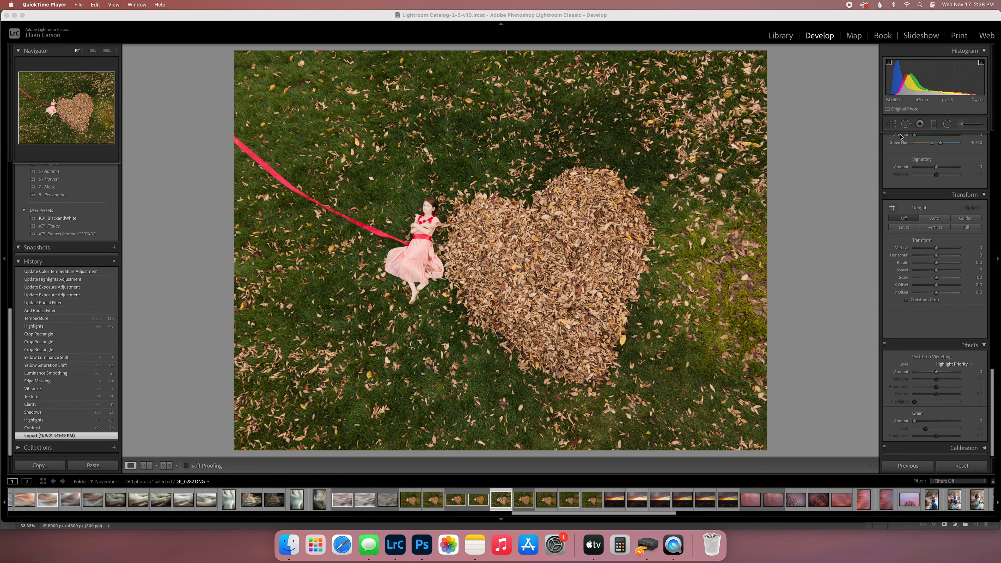
- Crop the photo to a 16 x 9 aspect ratio, shift the image up slightly within the frame, and apply the crop
left_click(892, 125)
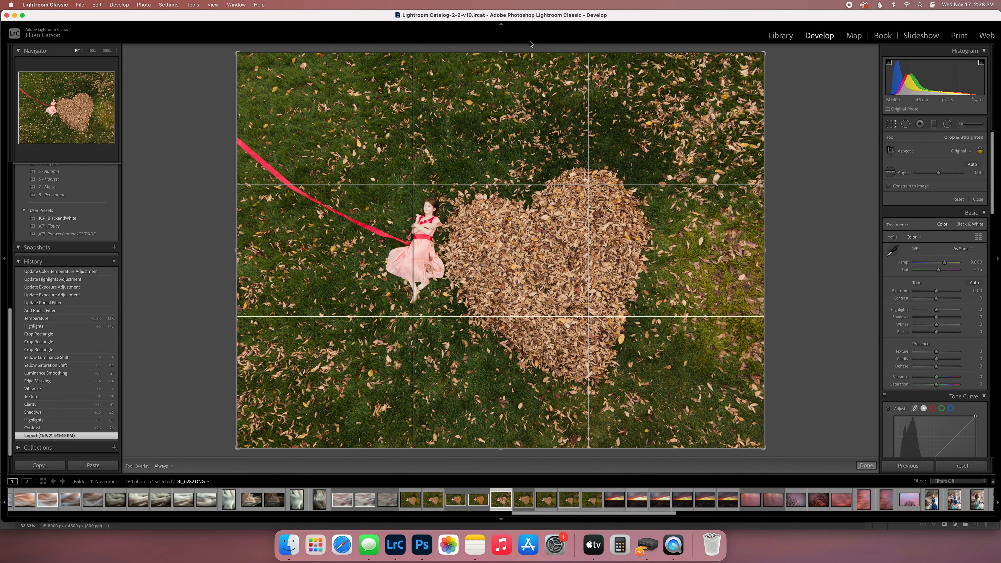
left_click(923, 155)
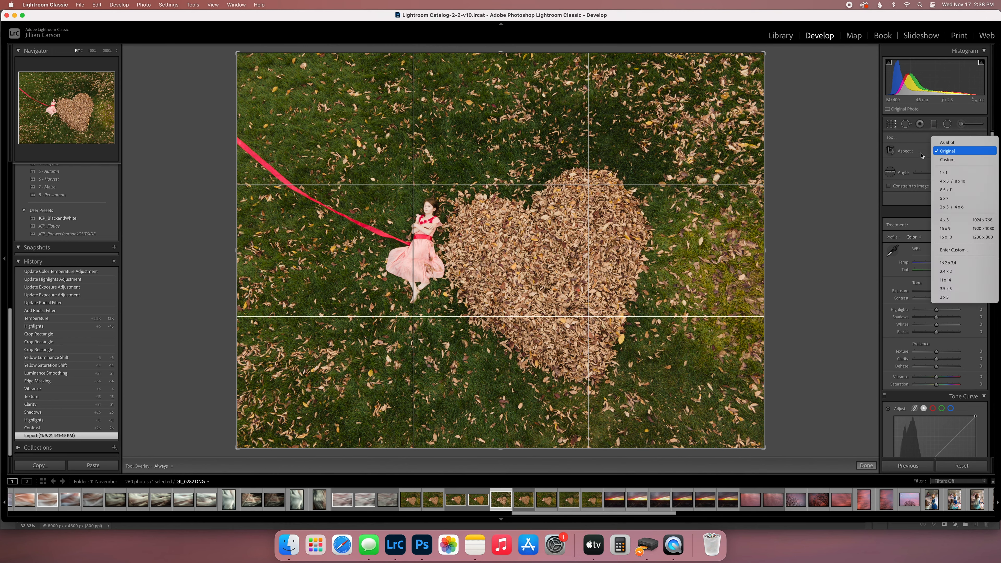
left_click(945, 231)
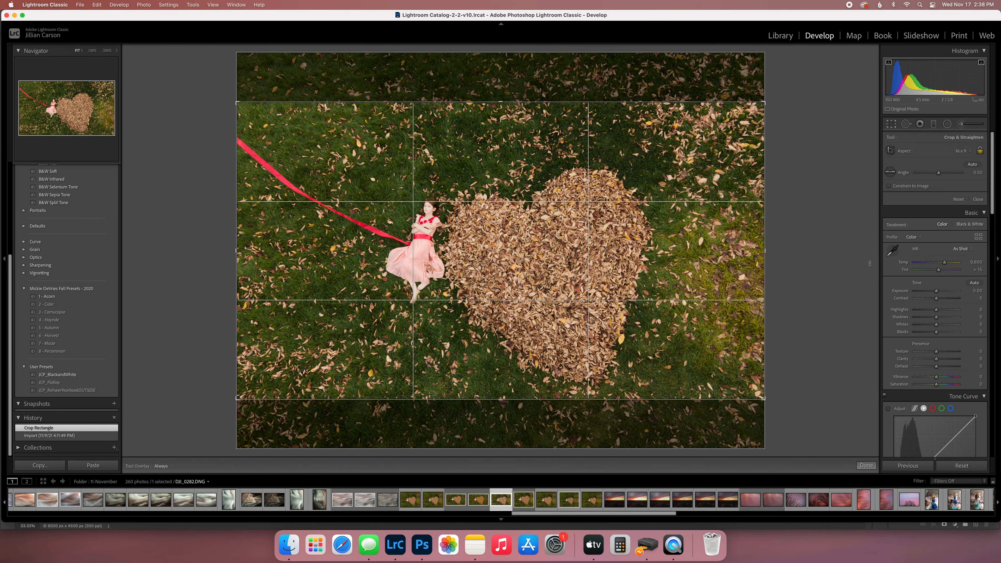
left_click_drag(534, 263, 533, 251)
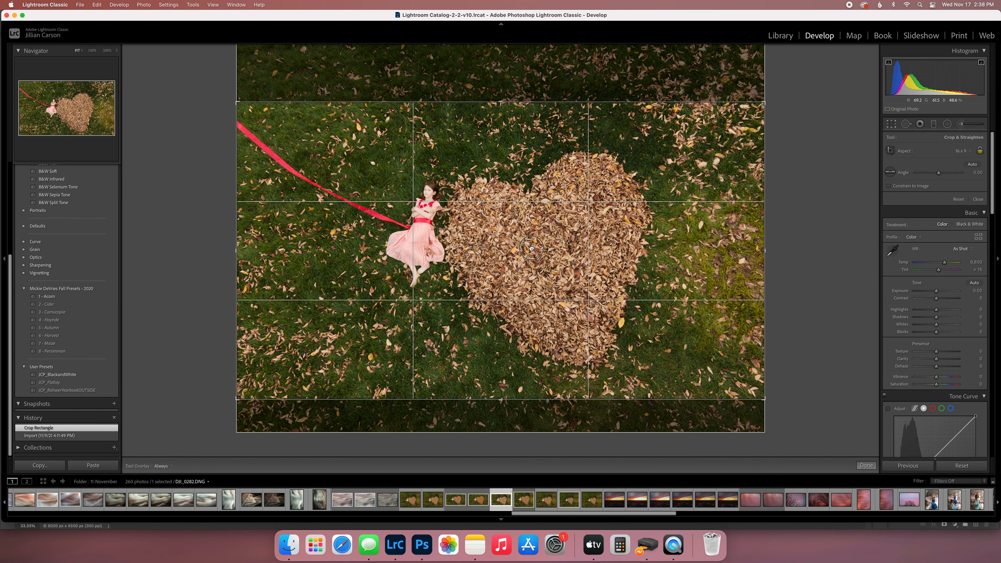
left_click_drag(528, 250, 496, 247)
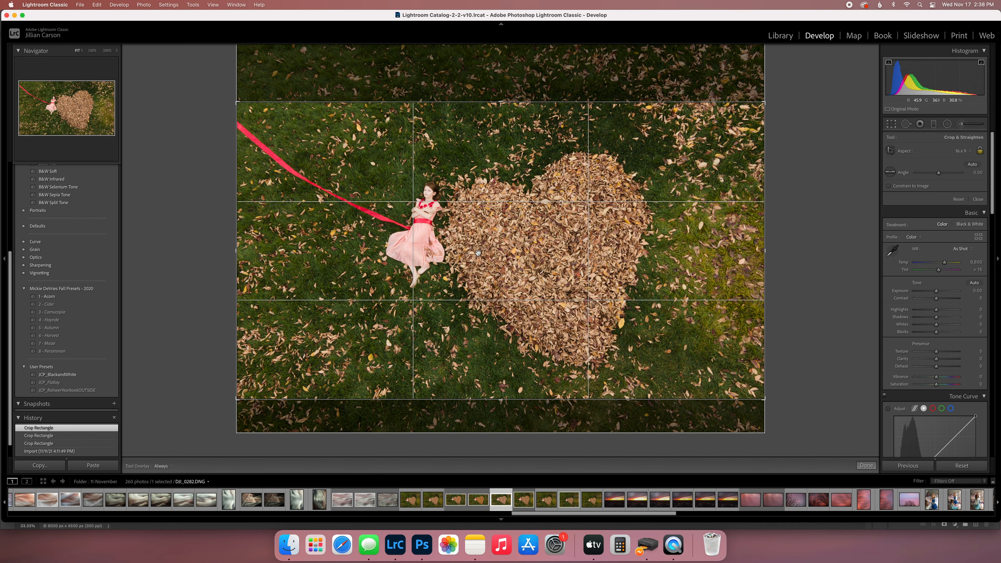
left_click(865, 466)
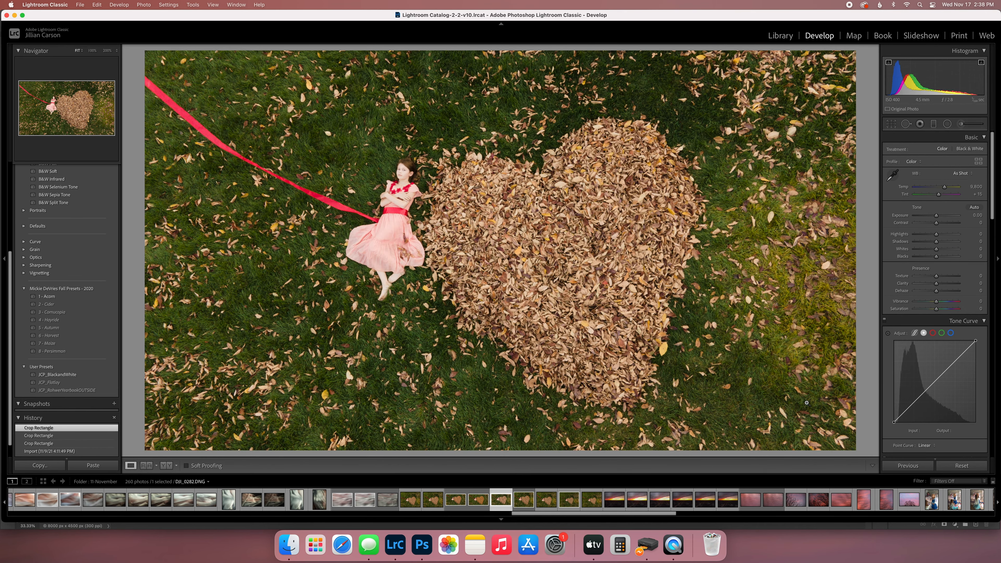
- Set Contrast to +35, Highlights to -42, Shadows to +49, Clarity to +34, Texture to +19 and Vibrance to +9
left_click_drag(936, 223, 949, 244)
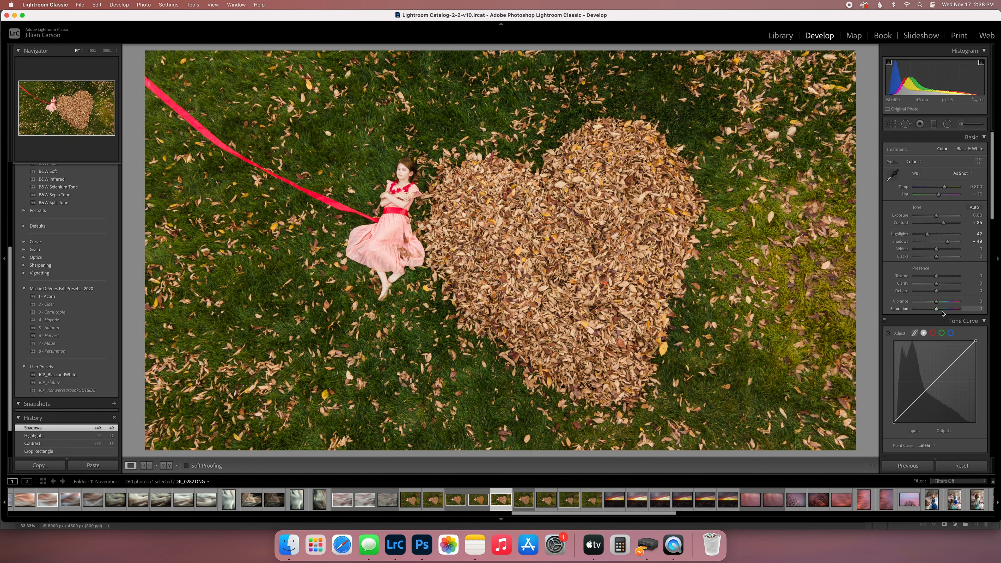
left_click_drag(936, 286, 944, 287)
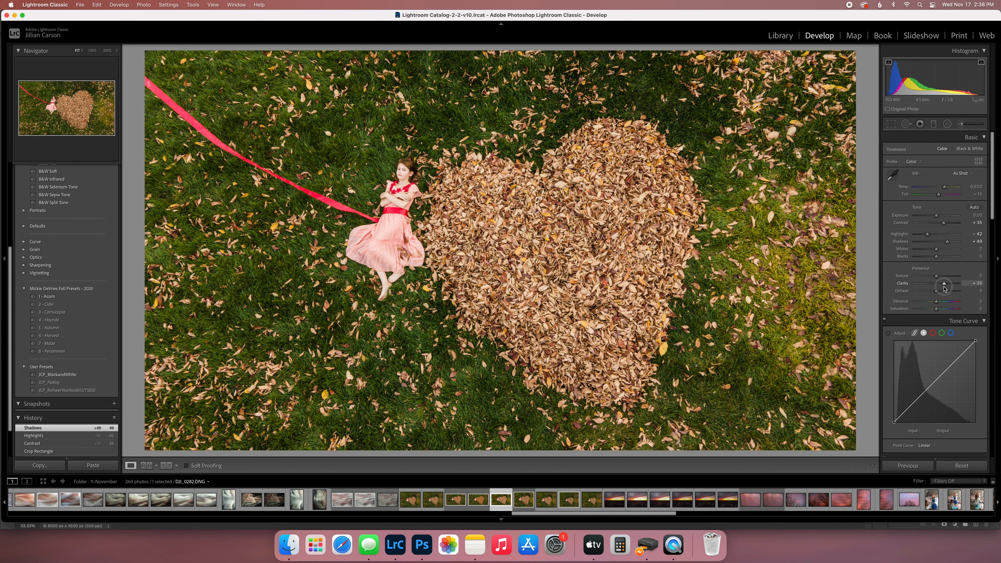
left_click_drag(944, 289, 941, 278)
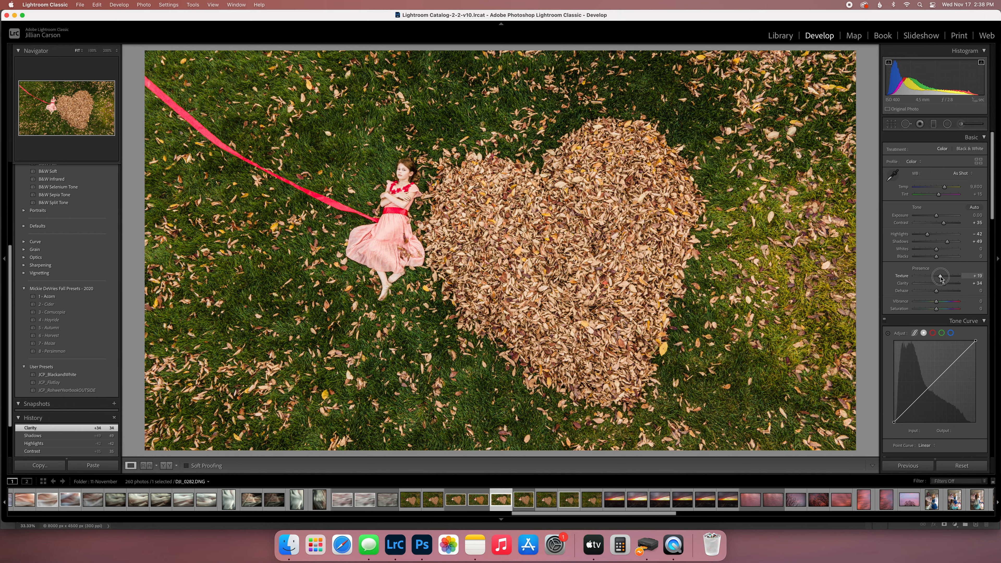
left_click_drag(940, 277, 939, 303)
- Set the Luminance noise reduction to 20
scroll(946, 303, "down", 10)
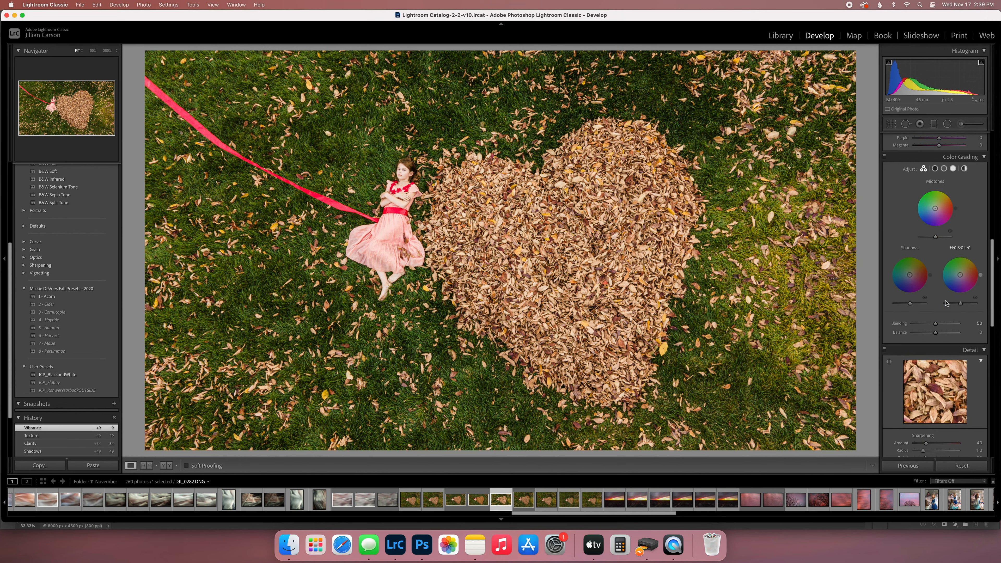
scroll(946, 303, "down", 5)
left_click_drag(915, 366, 925, 369)
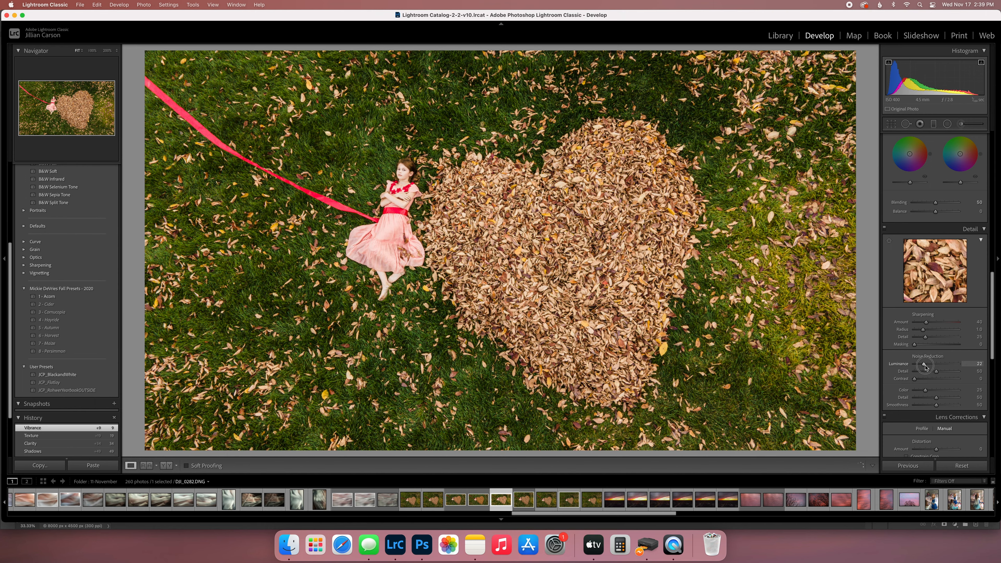
left_click_drag(924, 367, 924, 367)
- Brush a local Highlights adjustment of -23 over the girl's dress and skin, and finish the adjustment brush
scroll(954, 167, "up", 10)
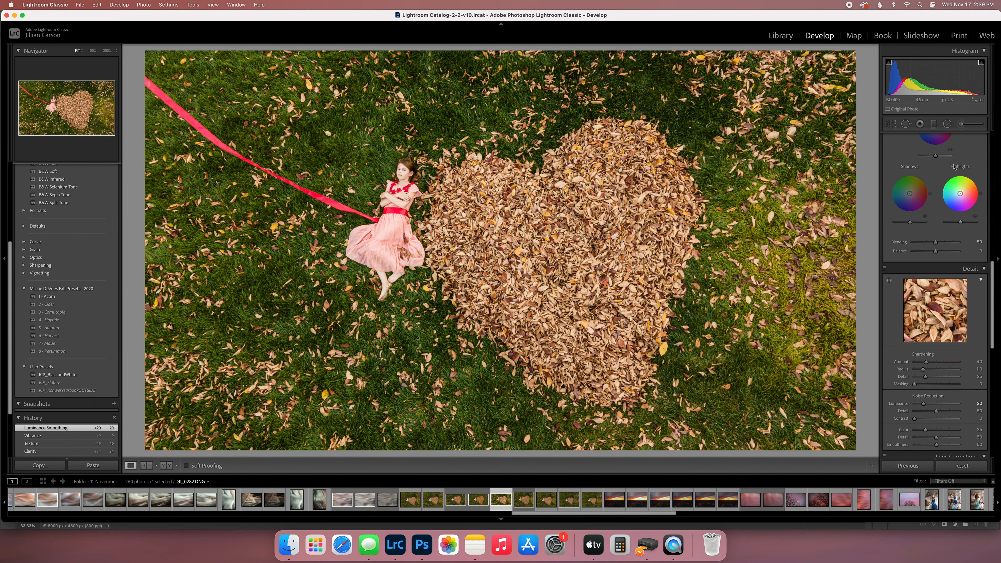
scroll(954, 167, "up", 1)
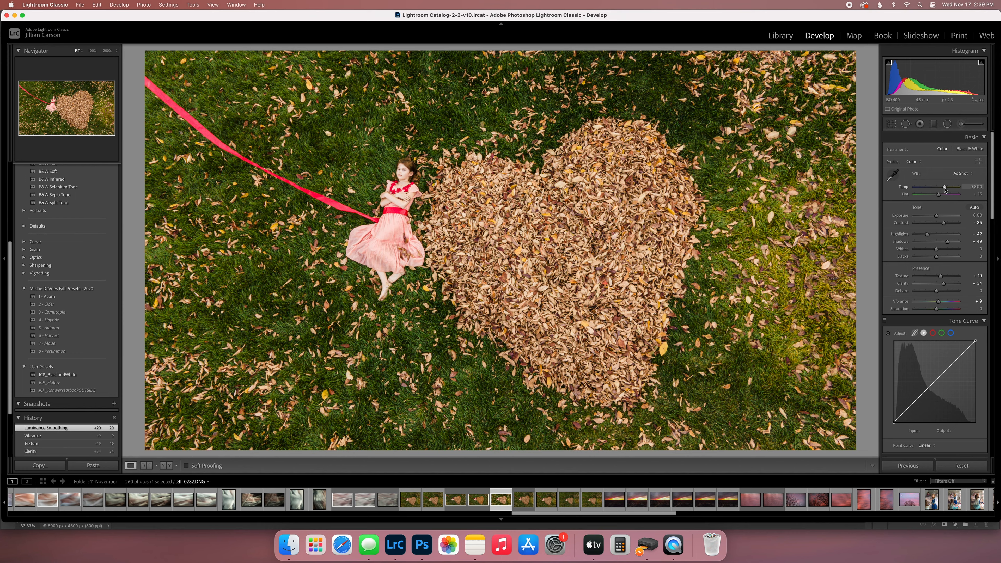
left_click(962, 124)
left_click(932, 150)
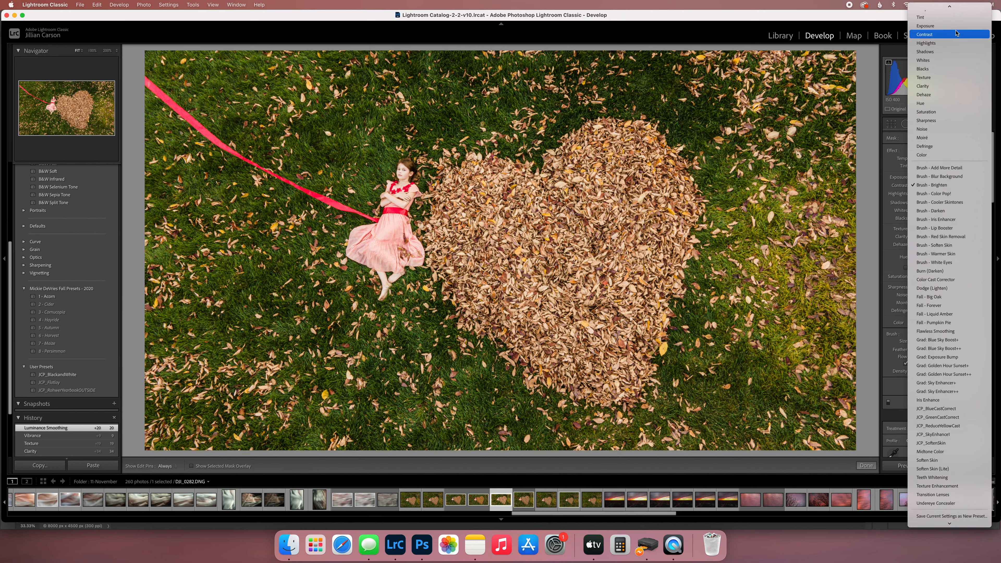
left_click(926, 43)
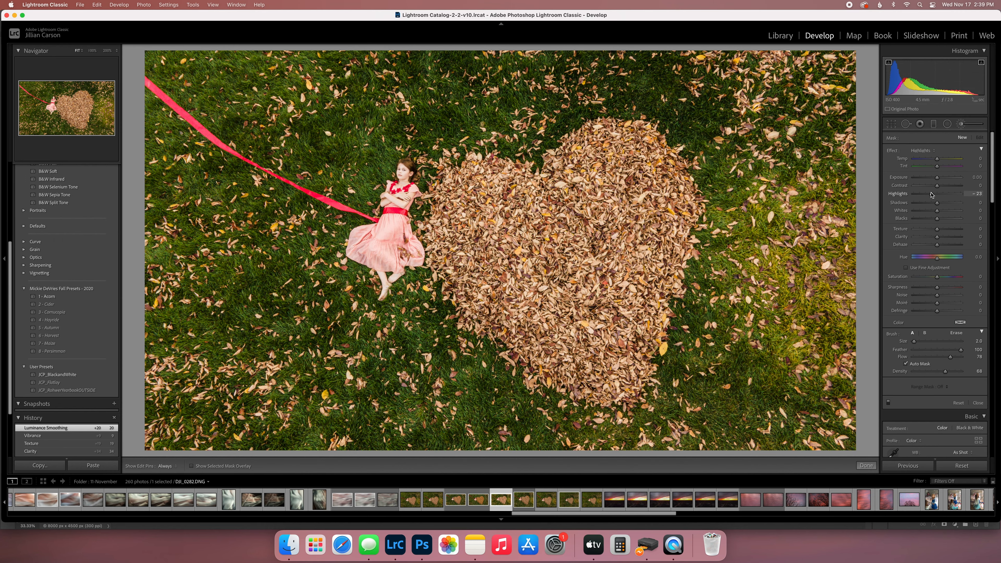
mouse_move(381, 274)
left_mouse_down()
mouse_move(381, 294)
mouse_move(390, 276)
left_mouse_up()
mouse_move(405, 202)
left_mouse_down()
mouse_move(385, 193)
mouse_move(409, 186)
left_mouse_up()
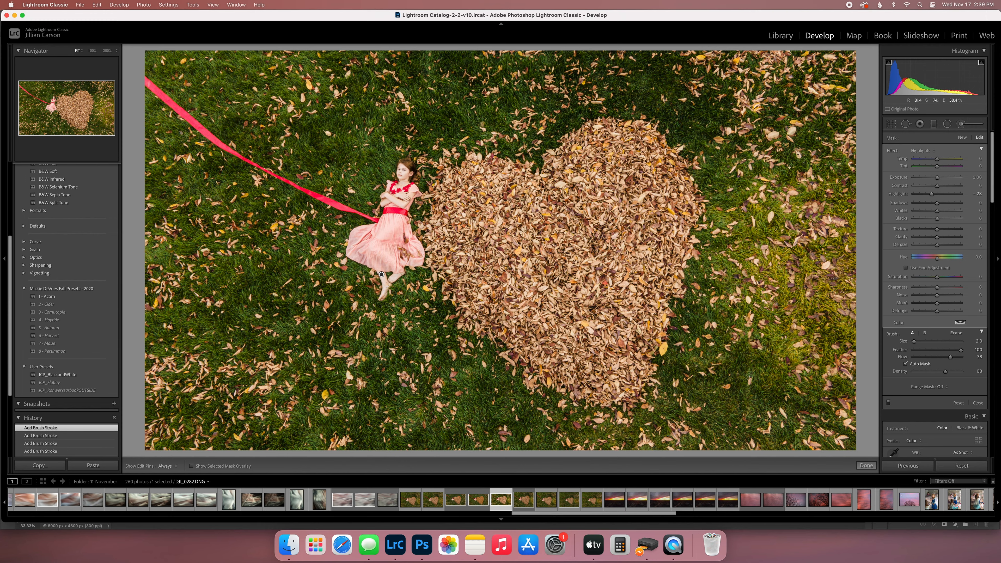
left_click(866, 465)
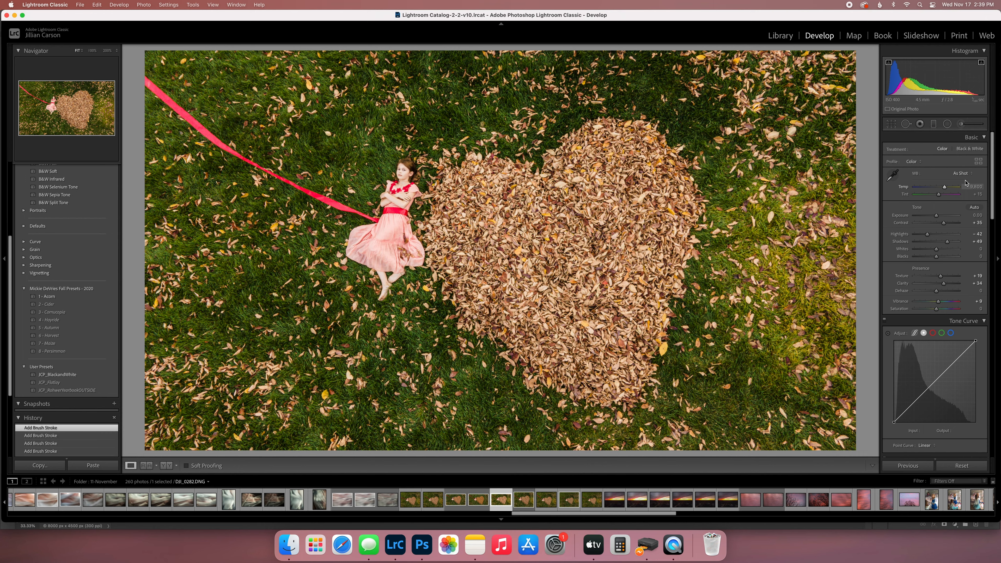
- Try a color temperature of 9,647 and restore the white balance to As Shot
left_click_drag(945, 188, 944, 189)
left_click_drag(944, 189, 944, 189)
left_click(963, 172)
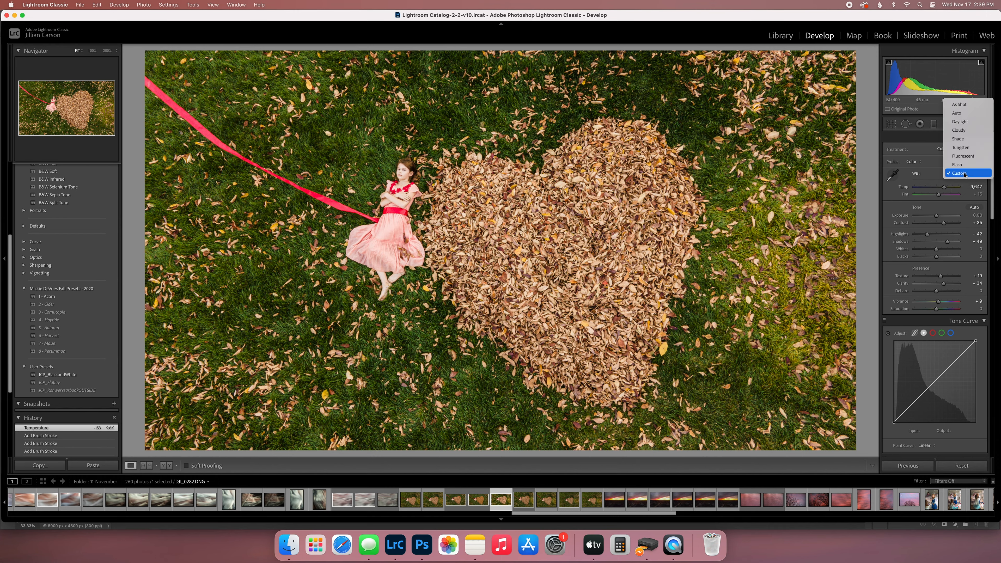
left_click(971, 105)
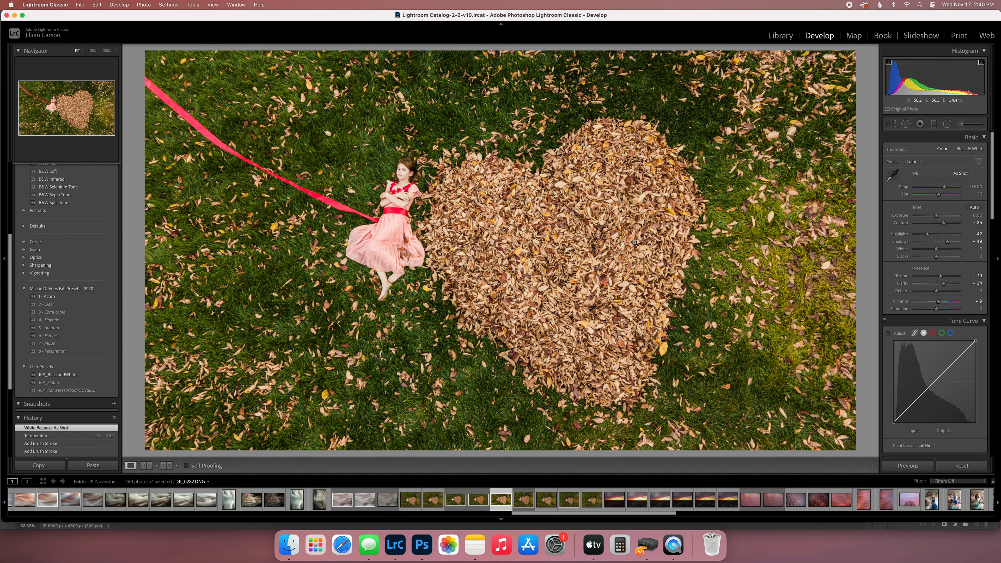
- Send the adjusted photo to Adobe Photoshop 2021 for further editing and switch to Photoshop
right_click(509, 186)
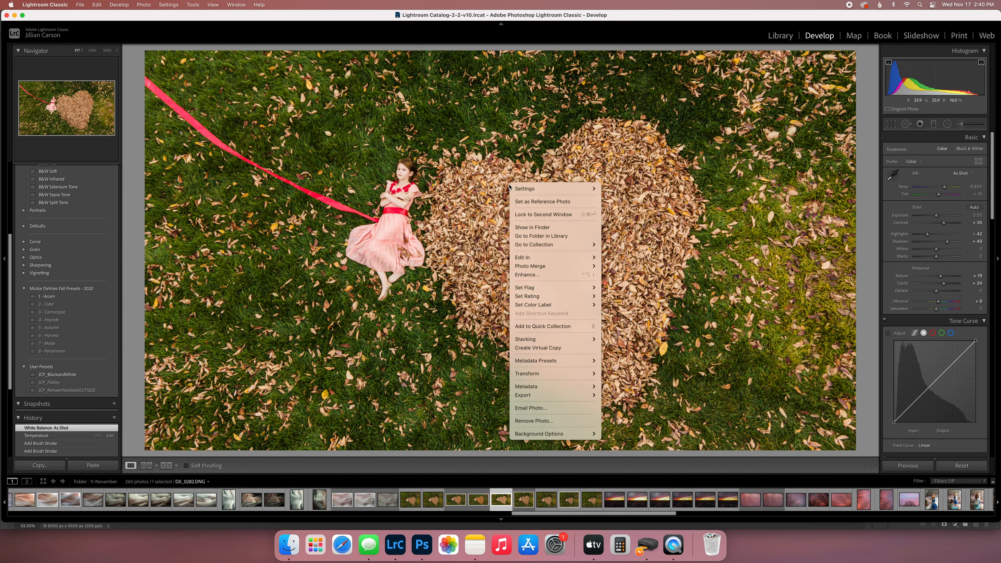
mouse_move(571, 260)
mouse_move(528, 261)
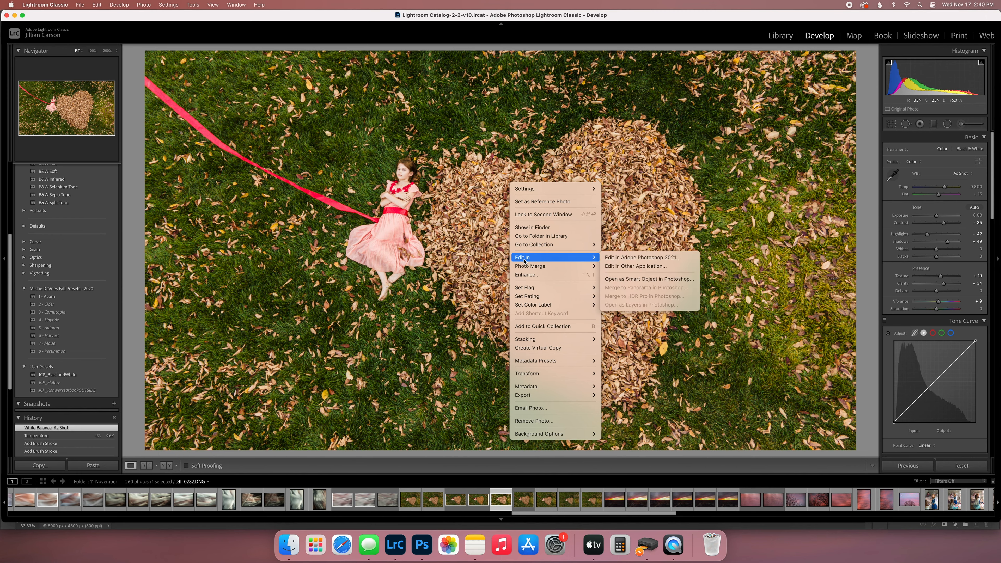
left_click(635, 258)
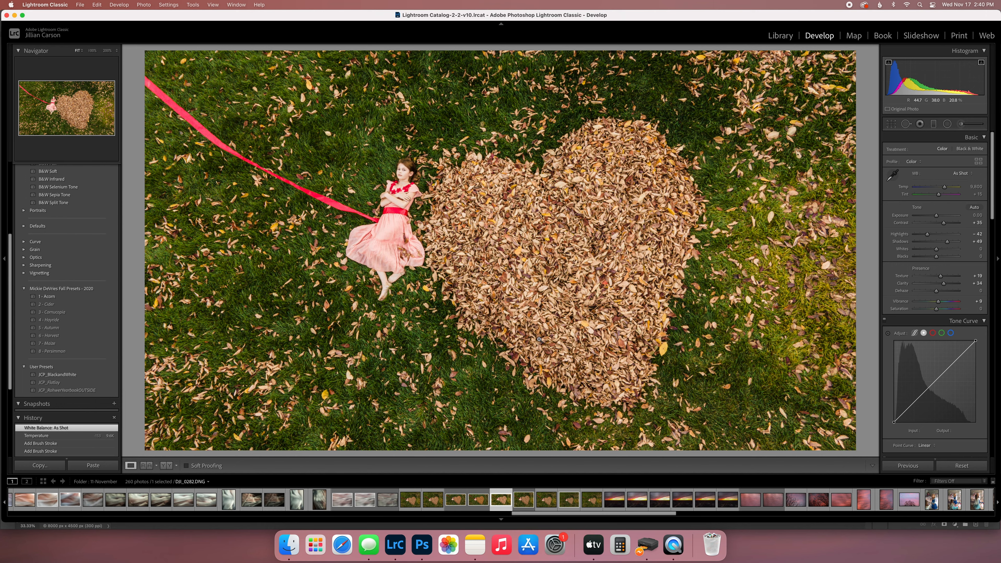
left_click(424, 552)
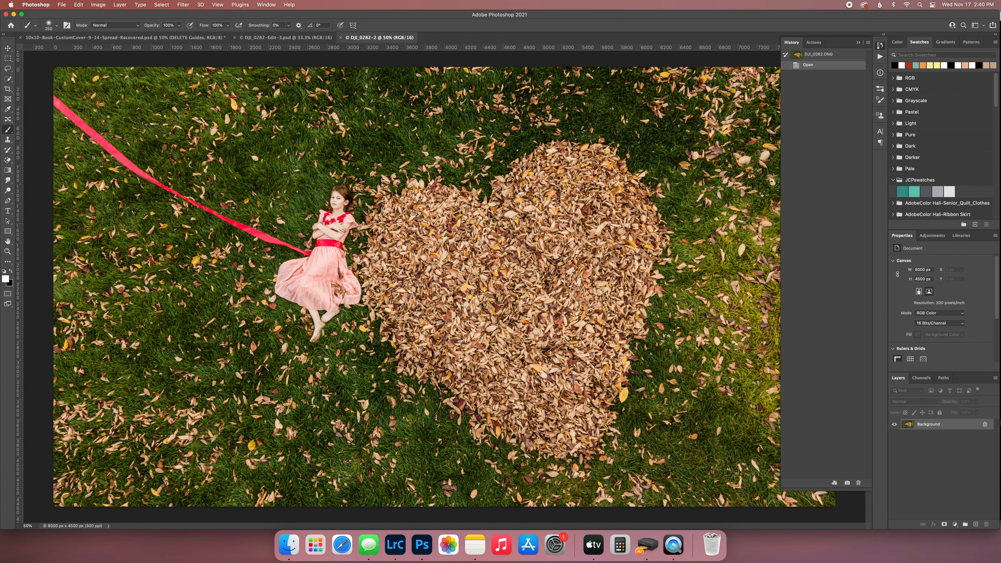
- Duplicate the background layer and add a Hue/Saturation adjustment layer above the copy
key("super+minus")
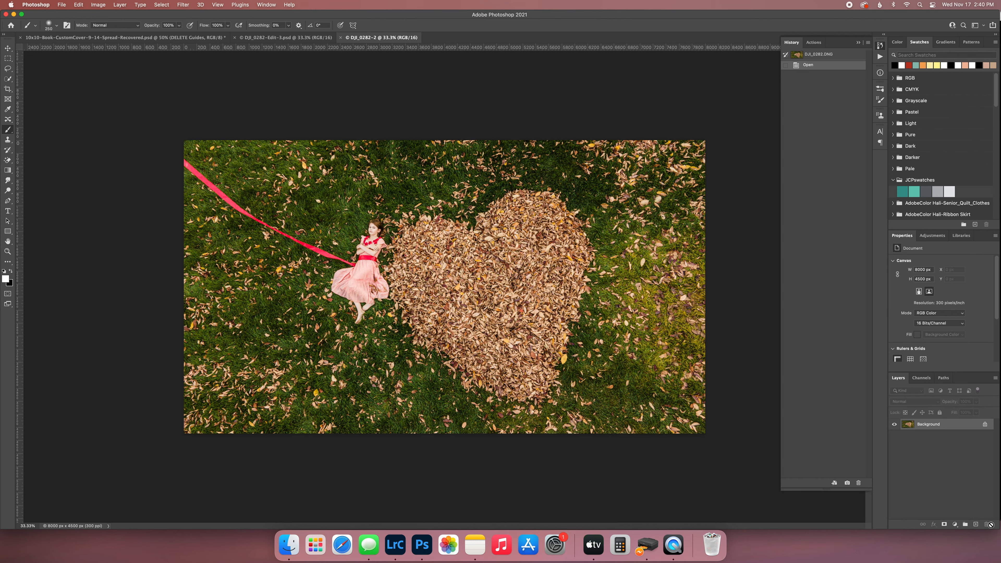
key("super+j")
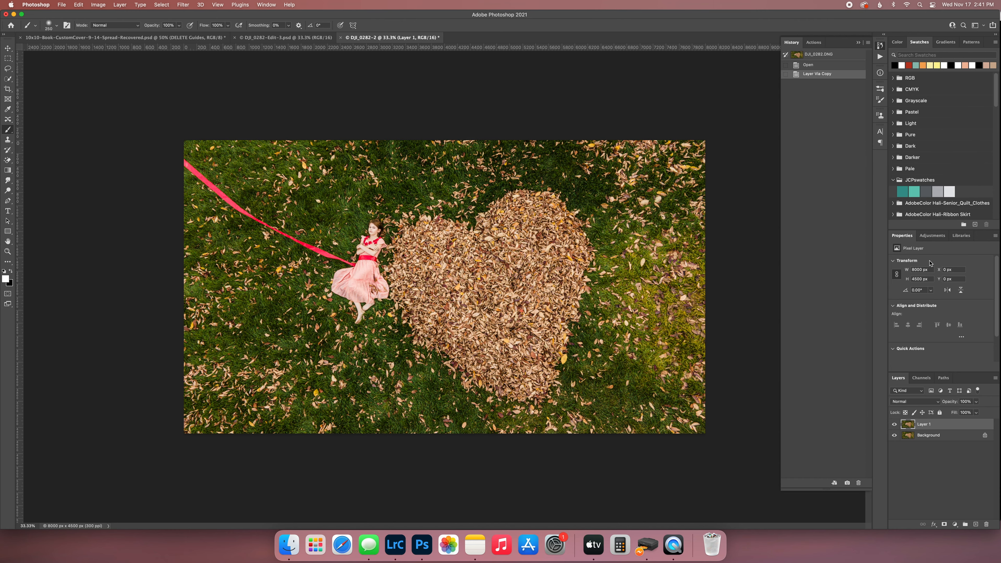
left_click(932, 236)
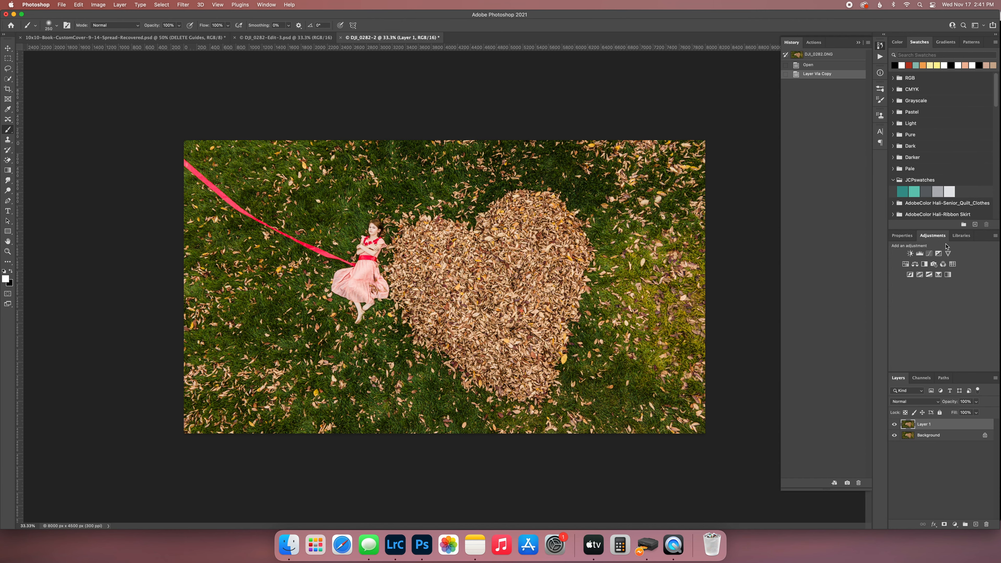
left_click(905, 264)
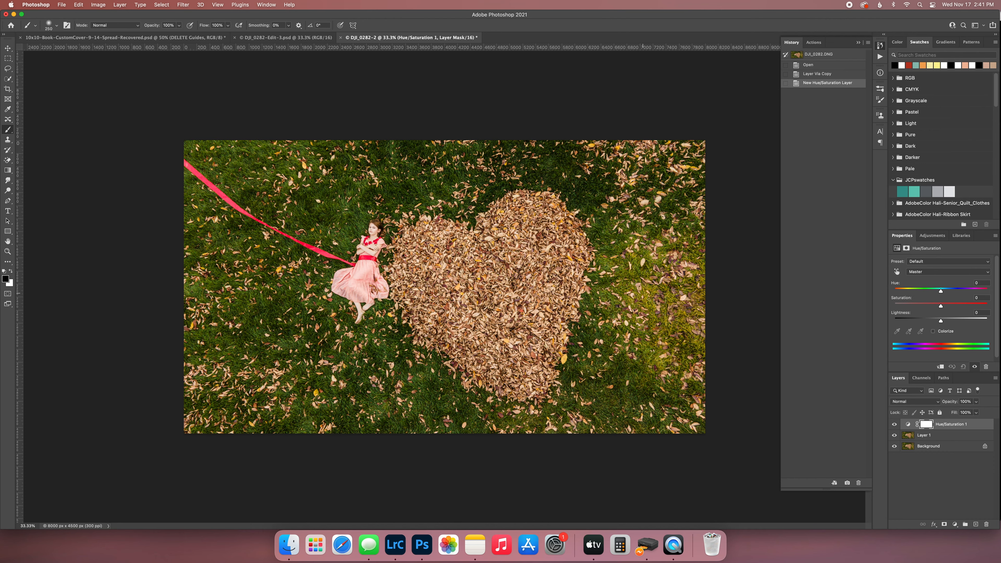
- Target the yellowish grass beside the heart and set the Yellows to Hue +10 and Lightness -22 with slightly reduced Saturation
left_click(898, 272)
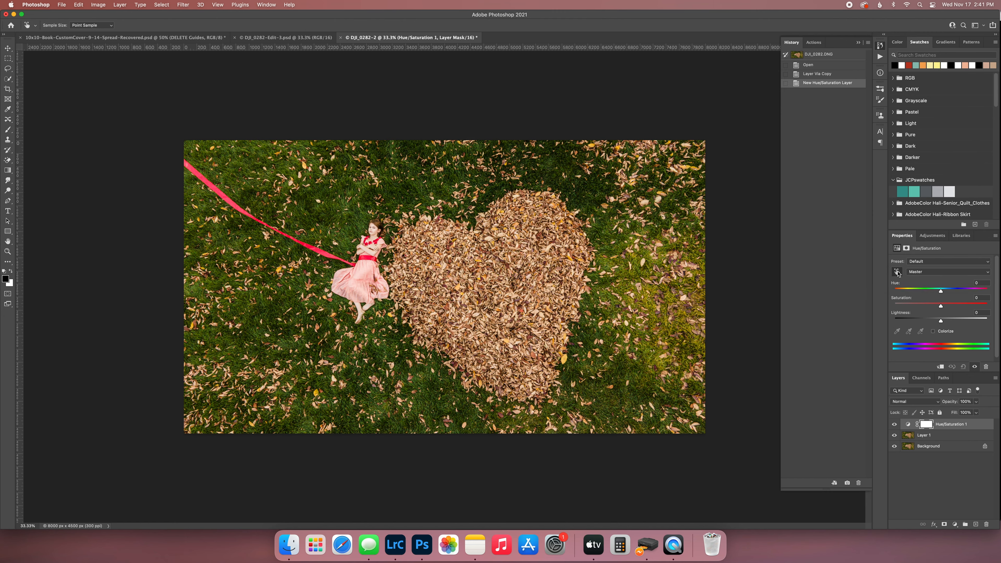
left_click(650, 302)
left_click_drag(941, 292, 950, 291)
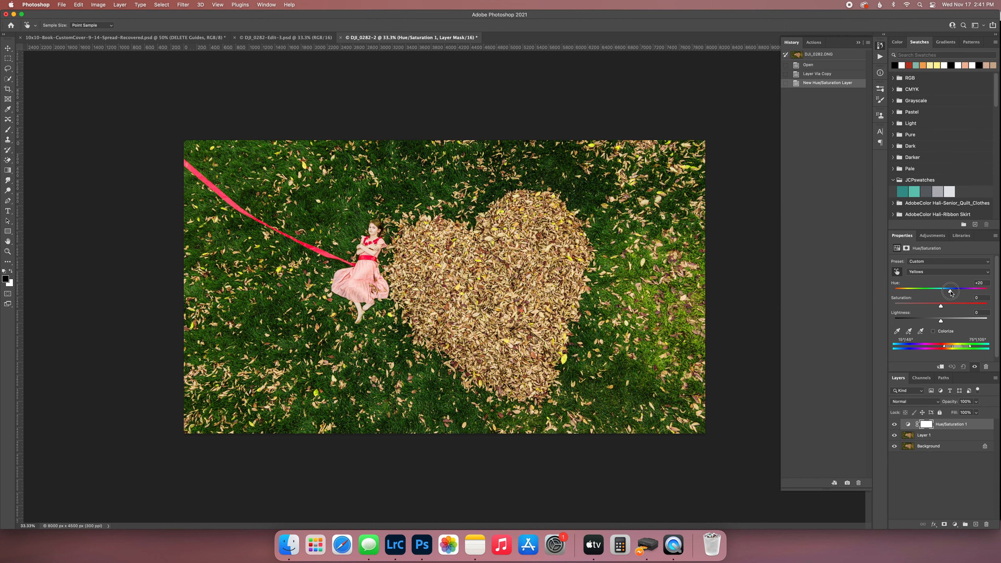
left_click_drag(951, 292, 944, 293)
left_click_drag(945, 293, 931, 323)
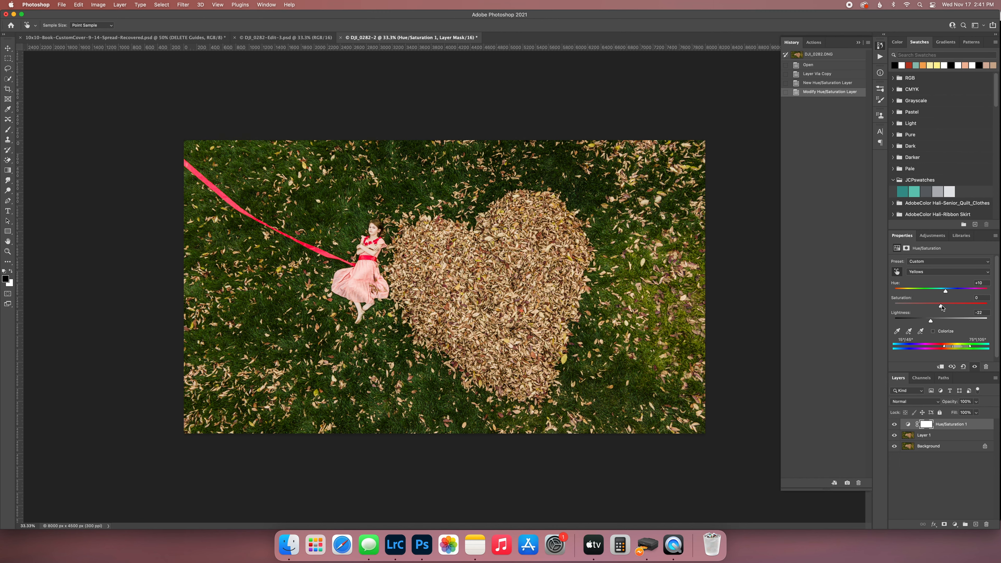
left_click(941, 307)
left_click_drag(941, 308, 940, 308)
left_click_drag(939, 309, 938, 310)
- Invert the Hue/Saturation layer's mask to black to hide the adjustment
left_click(926, 426)
key("b")
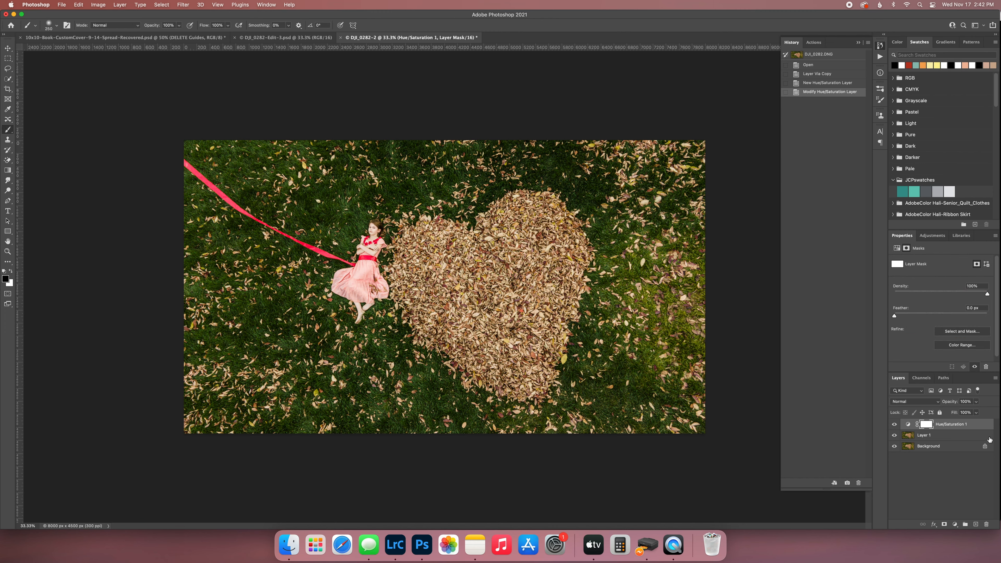
key("super+i")
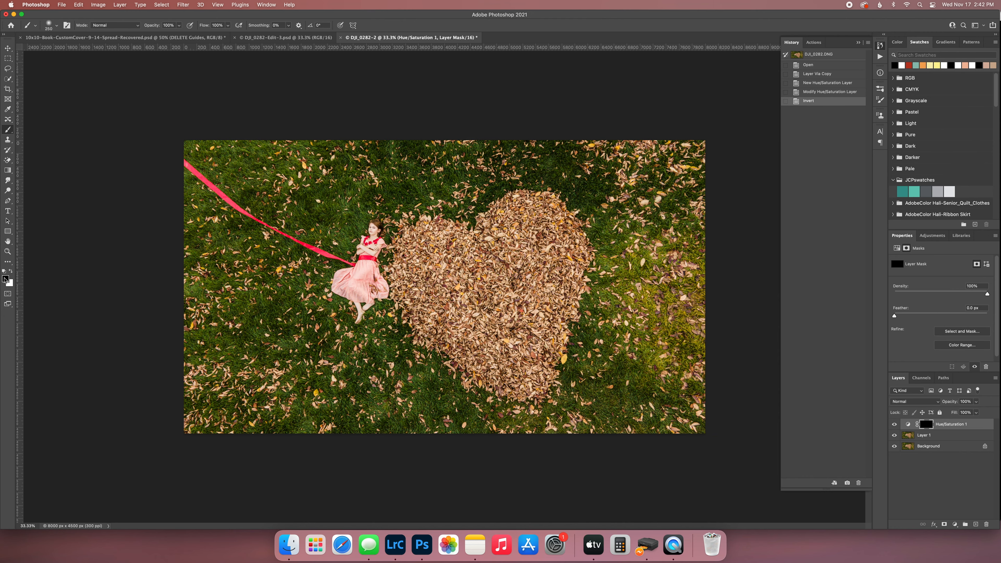
- Paint white on the mask with a 1700 px brush over the yellowish grass to the right of the leaf heart
left_click(11, 271)
key("bracketright")
key("bracketright")
key("bracketright")
key("bracketright")
key("bracketright")
key("bracketright")
key("bracketright")
key("bracketright")
key("bracketright")
key("bracketright")
key("bracketright")
key("bracketright")
key("bracketright")
key("bracketright")
key("bracketright")
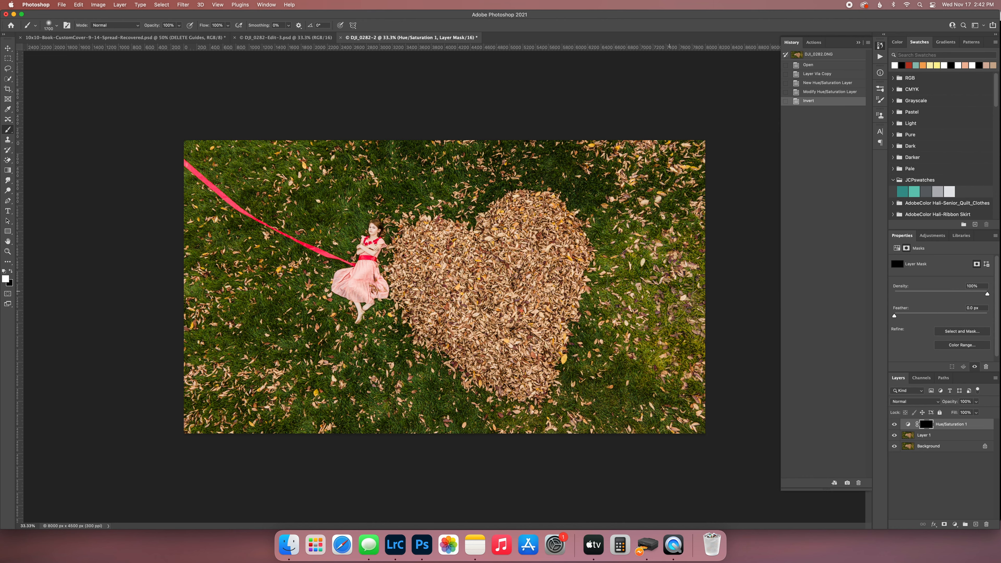
left_click_drag(664, 328, 686, 355)
mouse_move(685, 288)
left_mouse_down()
mouse_move(692, 307)
mouse_move(684, 281)
mouse_move(631, 290)
mouse_move(674, 318)
mouse_move(685, 341)
mouse_move(693, 303)
mouse_move(669, 276)
left_mouse_up()
mouse_move(668, 273)
left_mouse_down()
mouse_move(659, 312)
mouse_move(688, 308)
mouse_move(721, 264)
mouse_move(729, 284)
left_mouse_up()
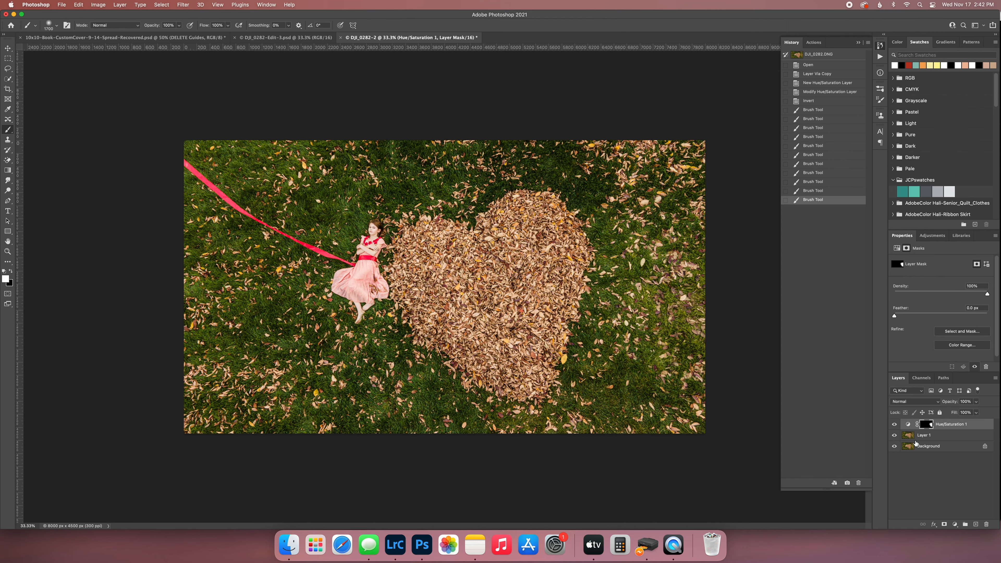
- Set the Yellows of the first Hue/Saturation layer to Hue +14, Saturation -7 and Lightness -28
left_click(907, 424)
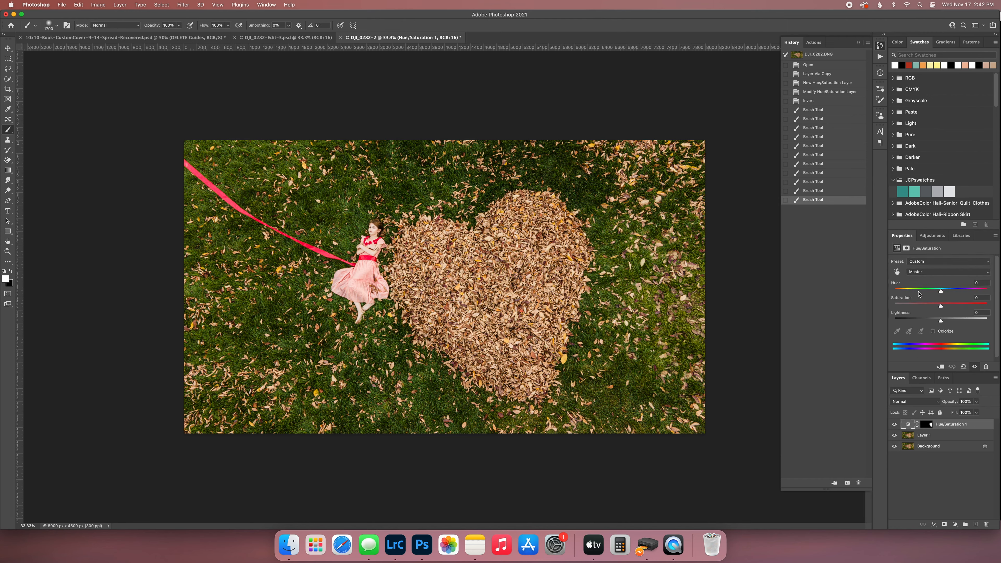
left_click(922, 272)
left_click(922, 287)
left_click_drag(931, 322, 949, 291)
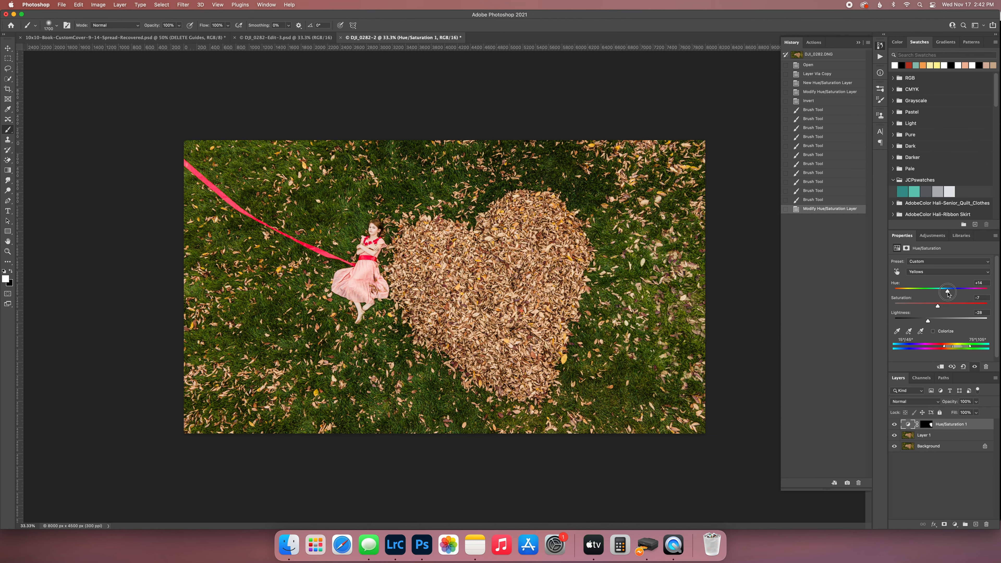
left_click_drag(947, 292, 947, 292)
- Add a second Hue/Saturation adjustment layer on top and set its Master Saturation to +20
left_click(941, 236)
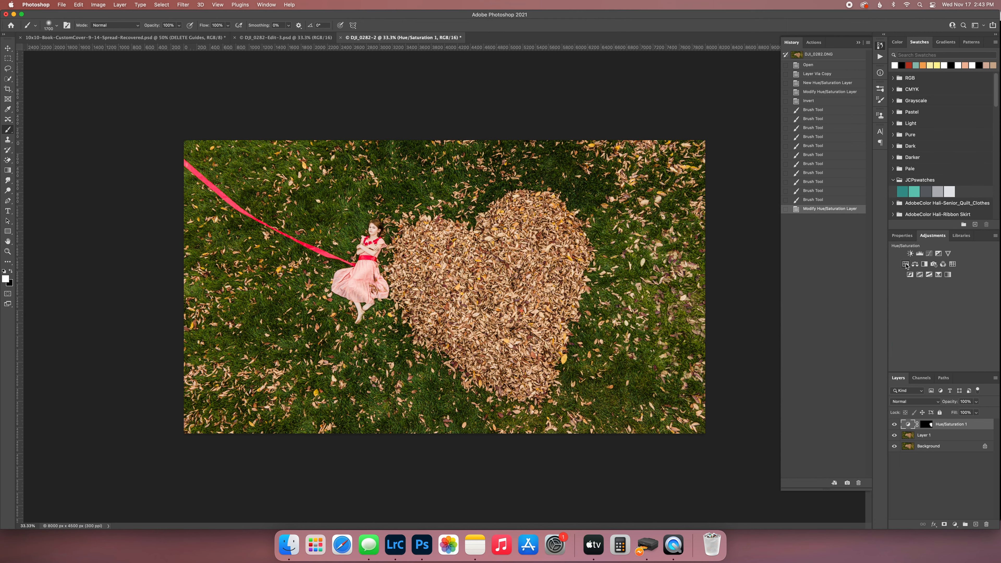
left_click(905, 263)
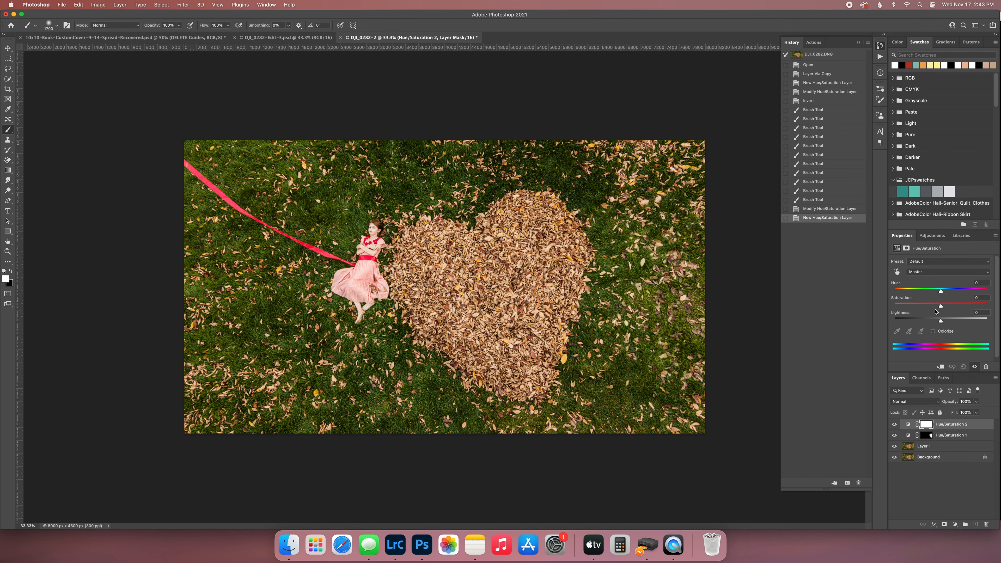
left_click_drag(941, 306, 953, 310)
left_click_drag(950, 311, 950, 310)
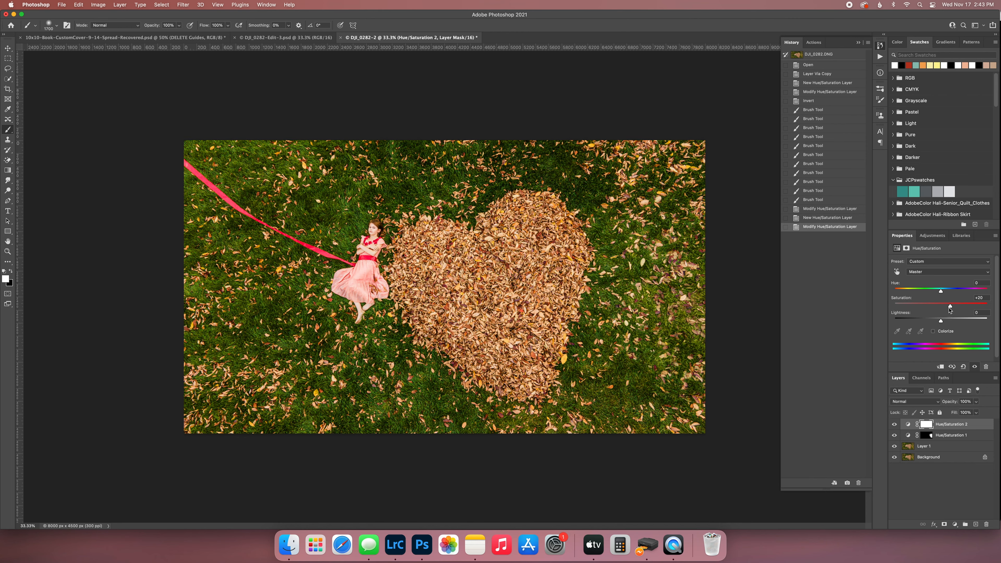
- Invert the second Hue/Saturation layer's mask to black and paint white over the leaf heart with the 1700 px brush
left_click(928, 424)
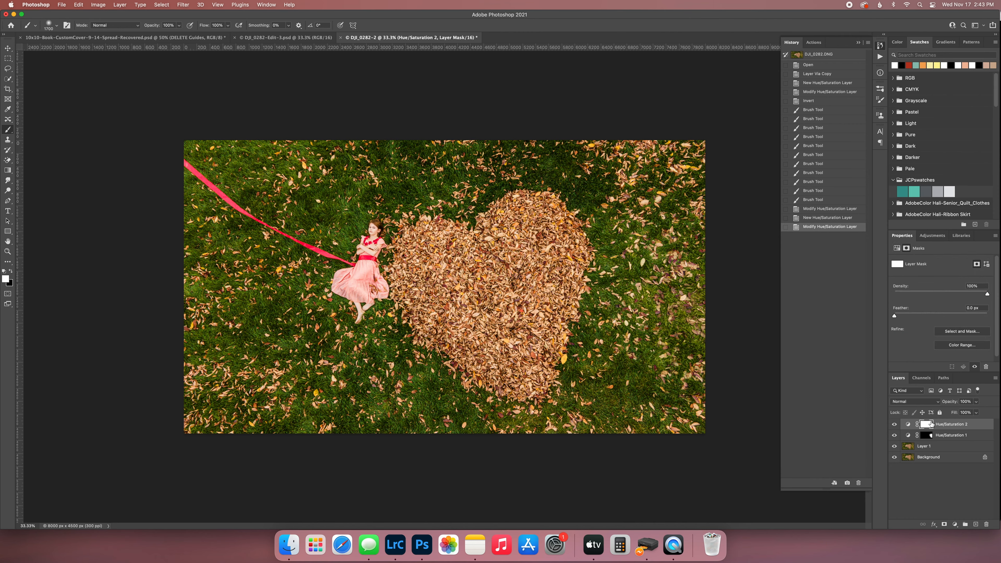
key("super+i")
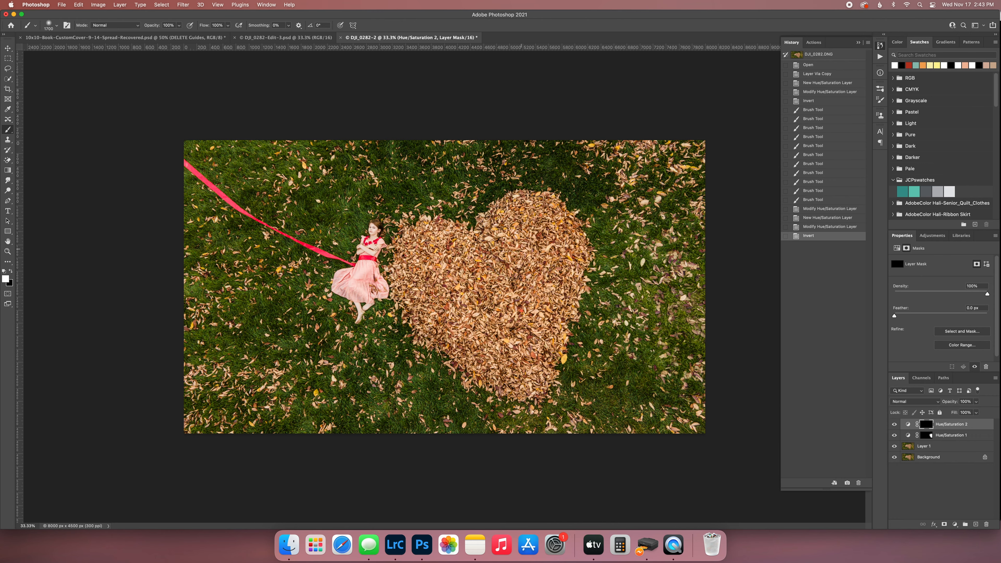
left_click_drag(516, 331, 514, 331)
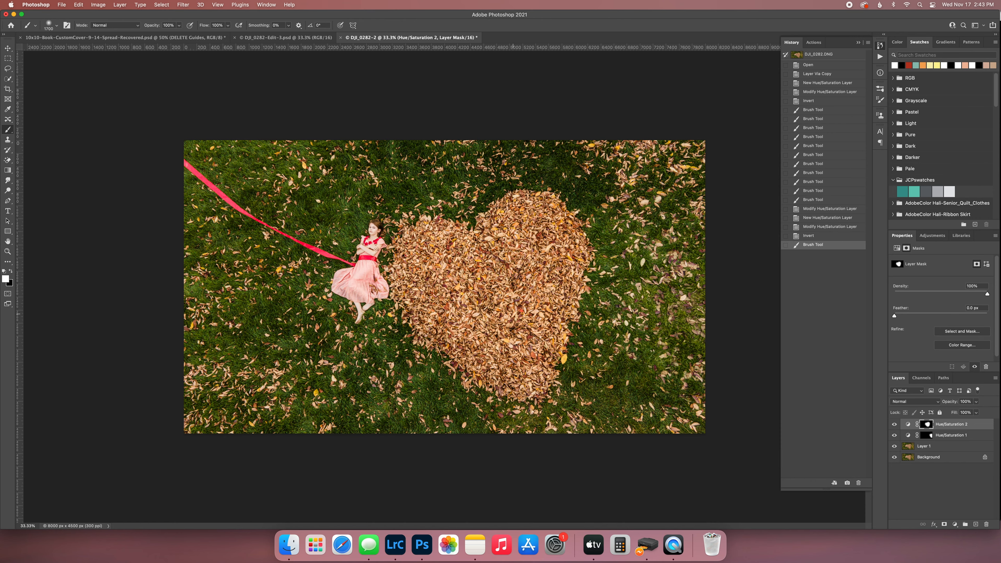
- Paint white on the mask with a 300 px brush over the scattered leaves around the girl, the heart and the photo's corners
key("bracketleft")
key("bracketleft")
key("bracketleft")
key("bracketleft")
key("bracketleft")
key("bracketleft")
key("bracketleft")
key("bracketleft")
key("bracketleft")
key("bracketleft")
key("bracketleft")
key("bracketleft")
left_click(318, 397)
key("bracketleft")
left_click(561, 358)
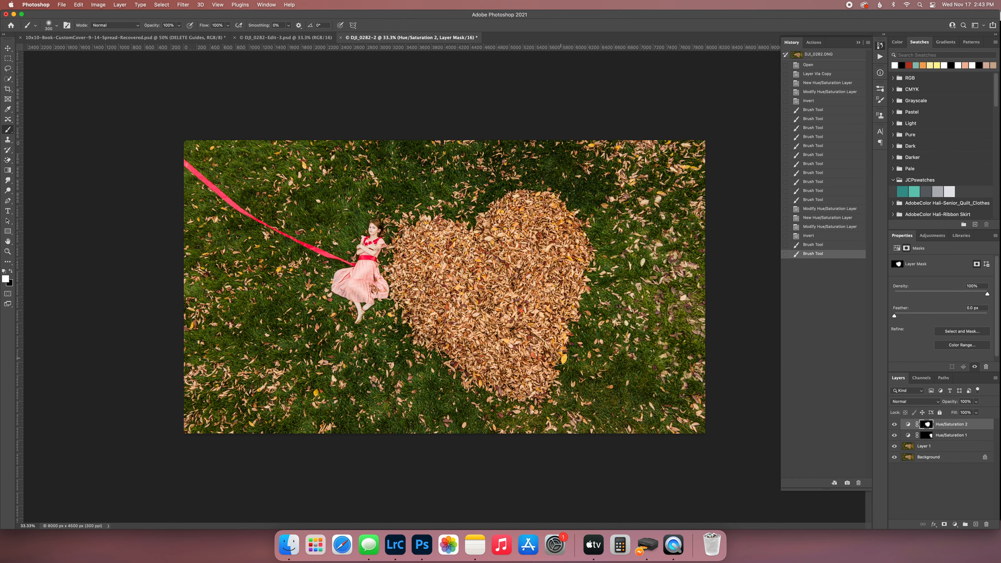
left_click(260, 389)
left_click(261, 391)
left_click(255, 395)
left_click(253, 408)
left_click(251, 423)
left_click(221, 425)
left_click(205, 430)
left_click(187, 427)
left_click(189, 418)
left_click(186, 402)
left_click(192, 377)
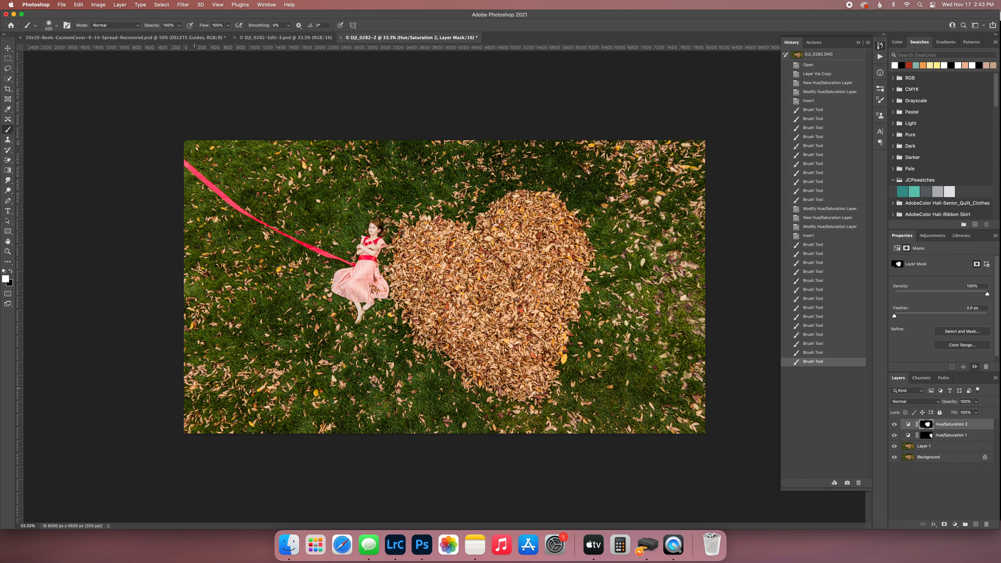
left_click(210, 374)
left_click(229, 365)
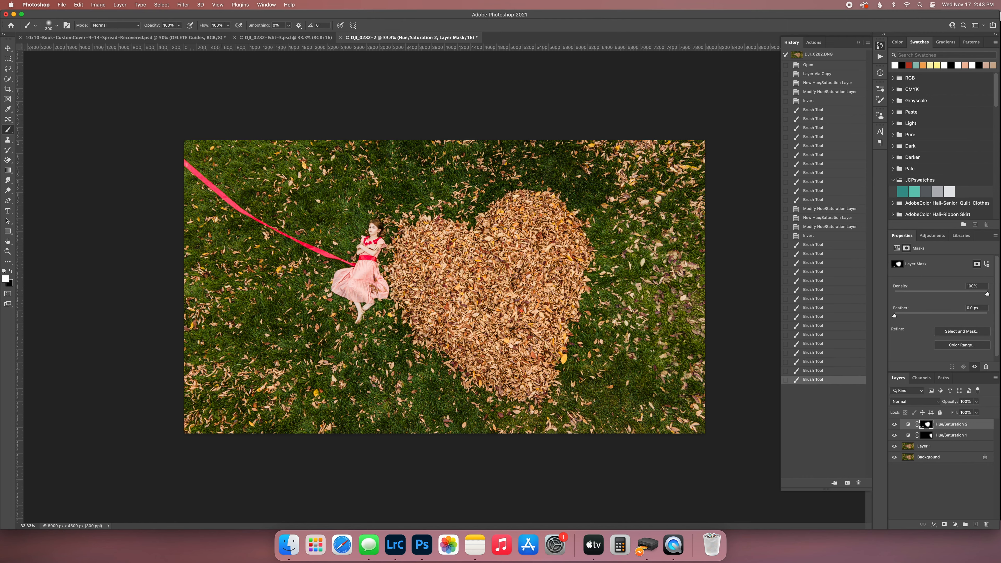
left_click(206, 317)
left_click(186, 317)
left_click(193, 311)
left_click(197, 306)
left_click(278, 270)
left_click(295, 262)
left_click(264, 264)
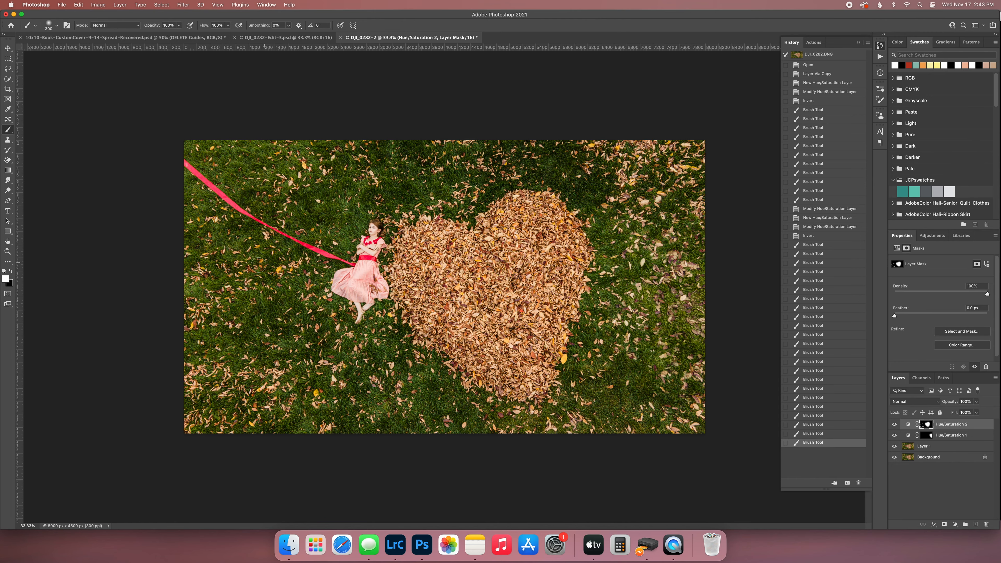
left_click(235, 275)
left_click(390, 317)
left_click(384, 199)
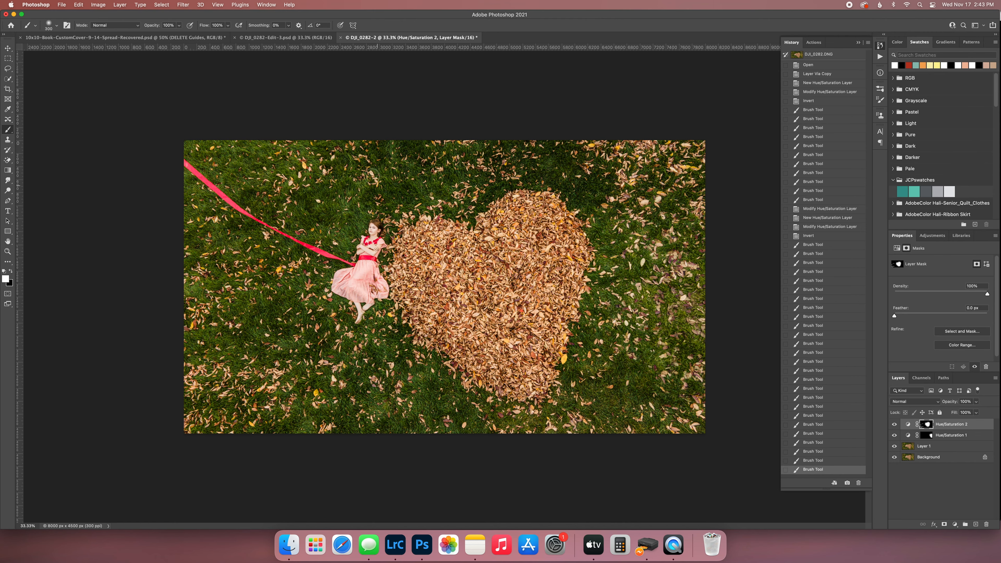
left_click(371, 176)
left_click(374, 179)
left_click(305, 163)
left_click(301, 162)
left_click(309, 174)
left_click(299, 187)
left_click(345, 166)
left_click(508, 173)
left_click(513, 174)
left_click(505, 173)
left_click(503, 165)
left_click(500, 169)
left_click(494, 176)
left_click(490, 181)
left_click(511, 179)
left_click(508, 178)
left_click(641, 140)
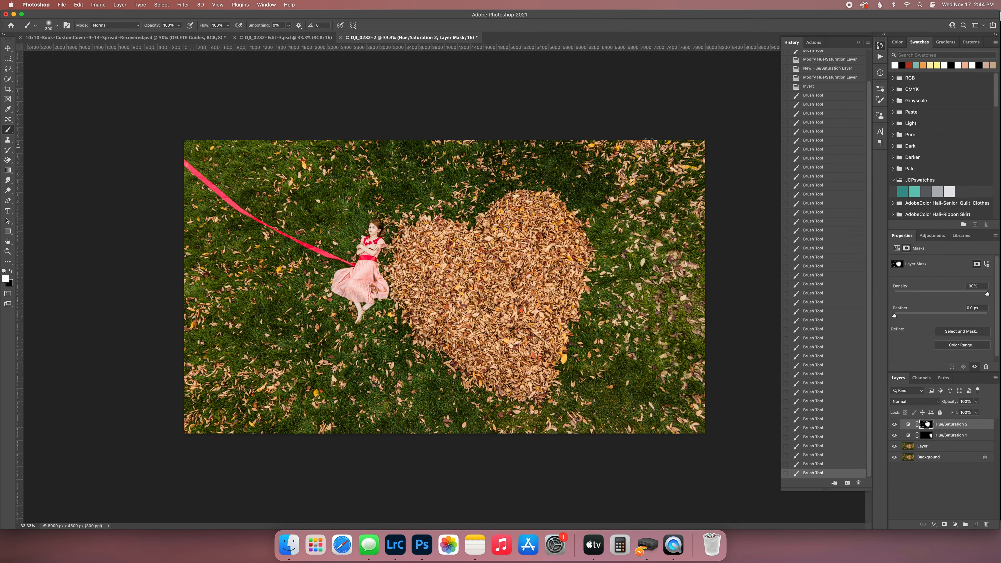
left_click(644, 152)
left_click(699, 159)
left_click(678, 144)
left_click(677, 144)
left_click_drag(700, 428, 678, 430)
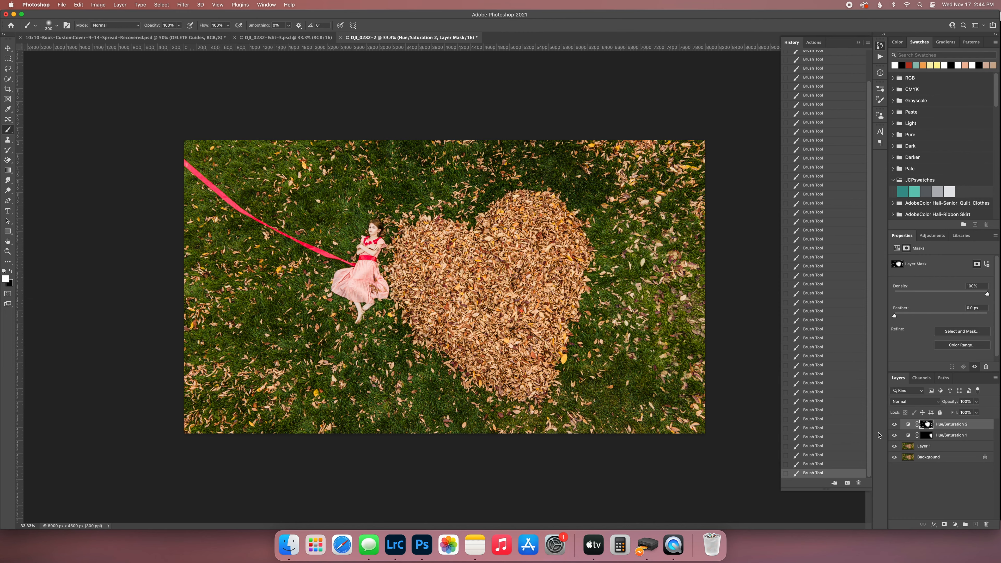
- Enlarge the brush to 400 px, lower its opacity, and duplicate the second Hue/Saturation adjustment layer
key("bracketright")
left_click_drag(156, 26, 131, 28)
left_click(908, 425)
key("super+j")
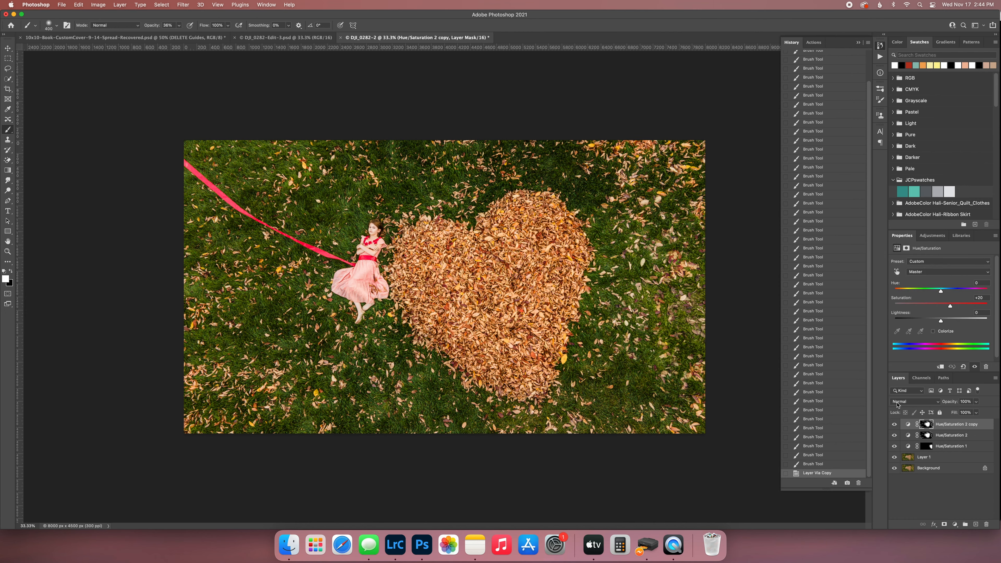
- Replace the duplicated Hue/Saturation layer's mask with a black one and paint white on it over the girl's dress
right_click(926, 425)
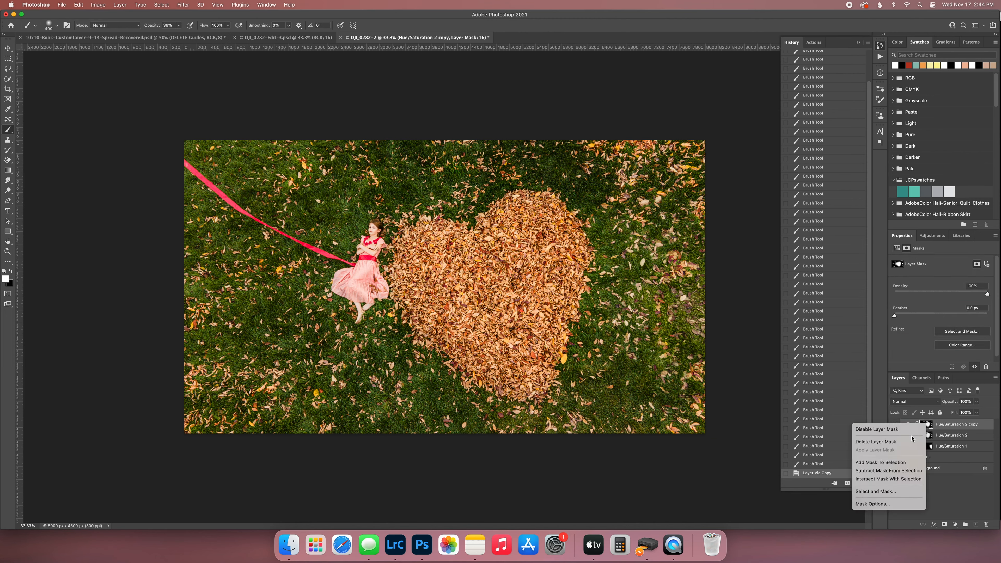
left_click(887, 446)
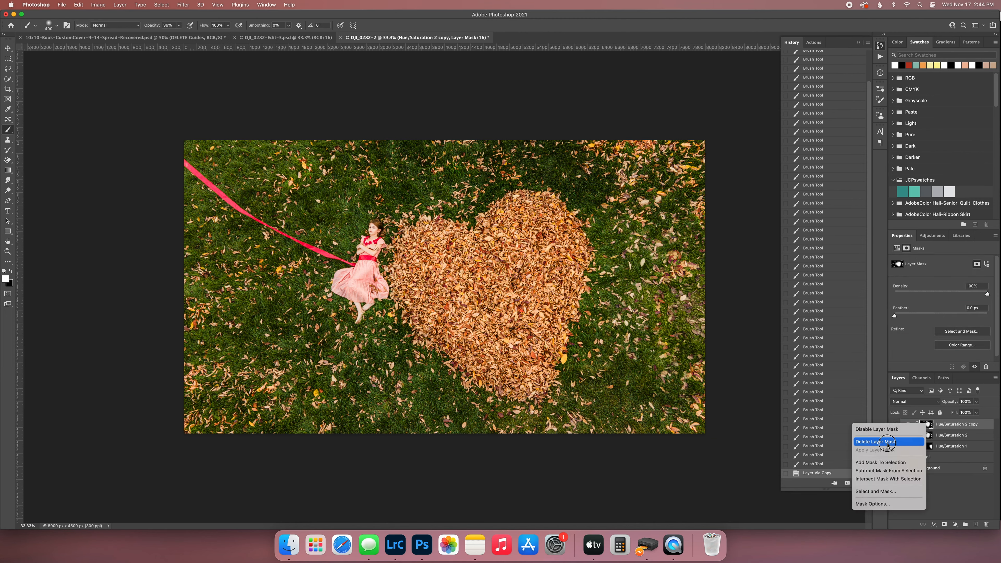
left_click(944, 524)
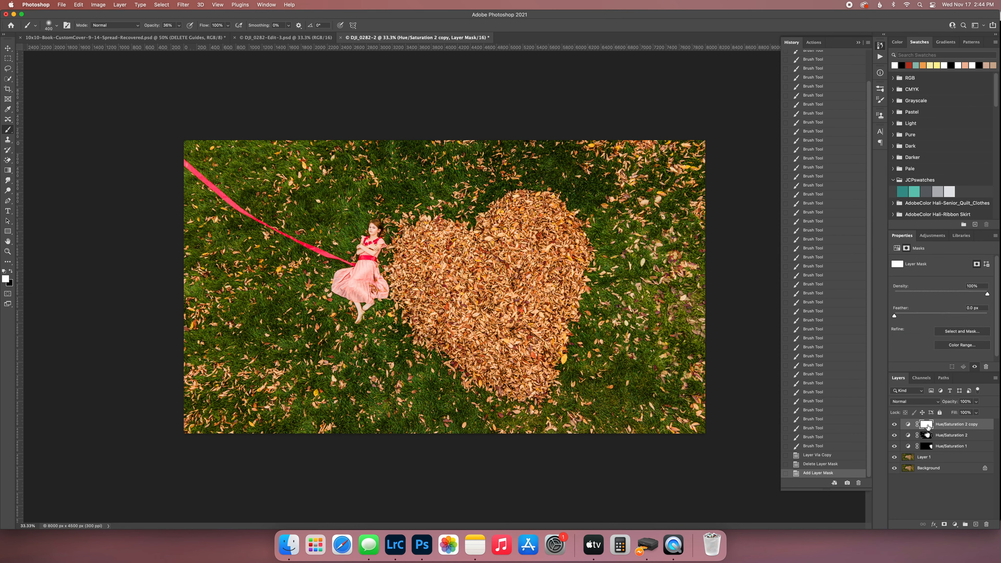
key("super+i")
mouse_move(360, 277)
left_mouse_down()
mouse_move(348, 285)
mouse_move(357, 309)
mouse_move(364, 235)
mouse_move(374, 234)
mouse_move(355, 276)
mouse_move(344, 262)
left_mouse_up()
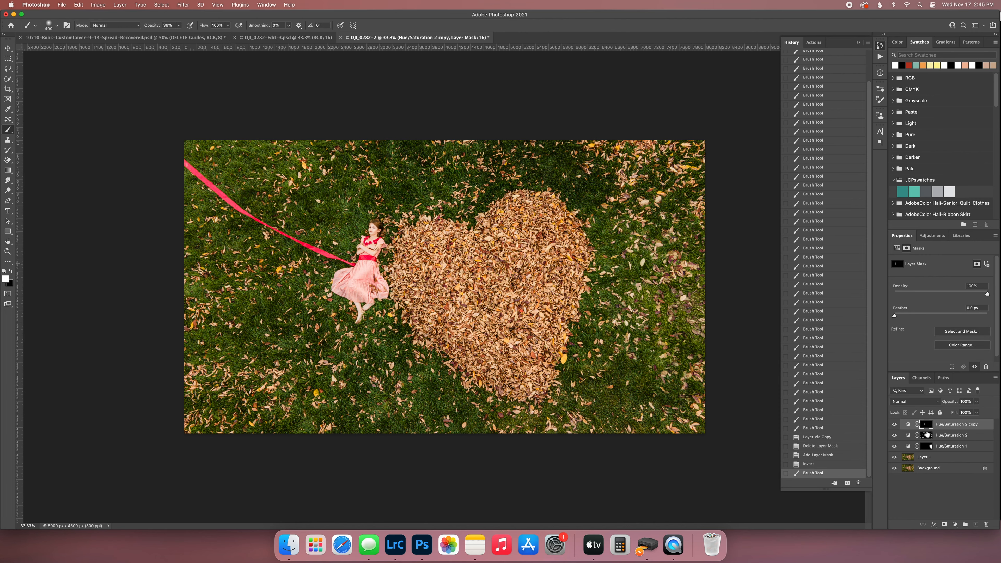
- Compare the girl's dress with and without the duplicated Hue/Saturation adjustment
left_click(894, 425)
left_click(895, 425)
left_click(894, 424)
left_click(895, 425)
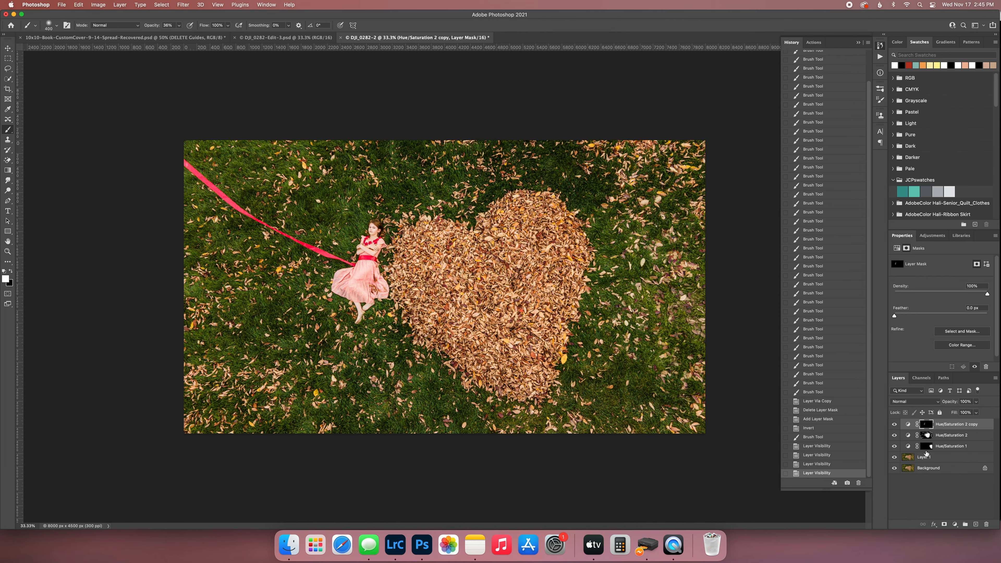
left_click(894, 424)
left_click(894, 423)
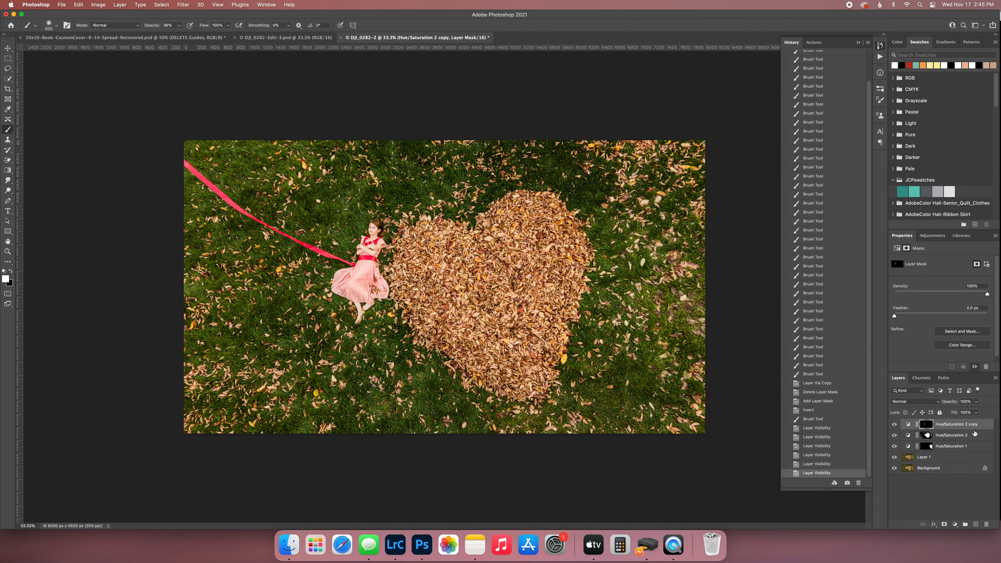
- Stamp all visible layers into a new merged layer at the top of the stack
left_click_drag(975, 433, 974, 428)
key("super+alt+shift+e")
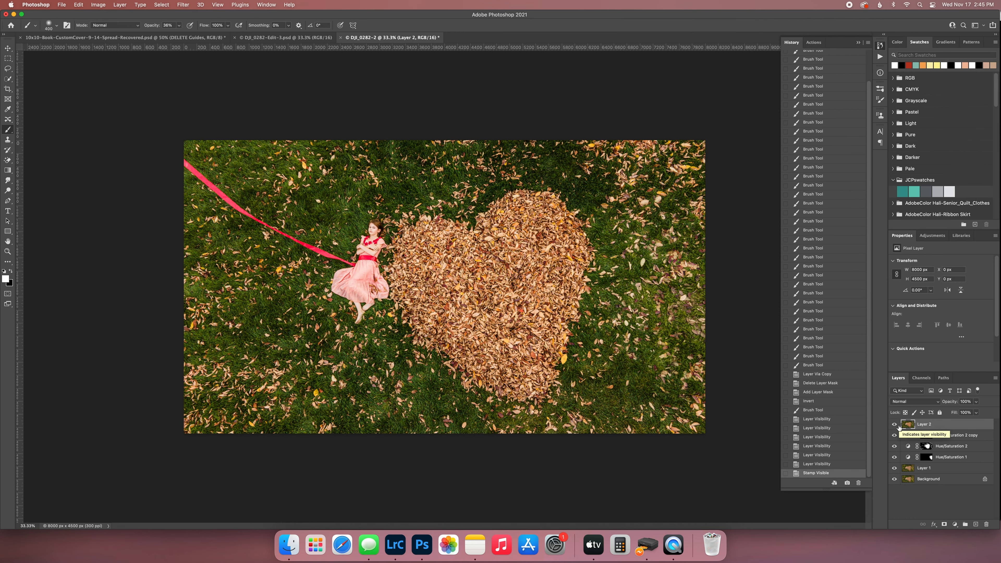
- Hide the three Hue/Saturation layers, compare the photo with and without the merged layer, and show the adjustments again
left_click(895, 435)
left_click(894, 446)
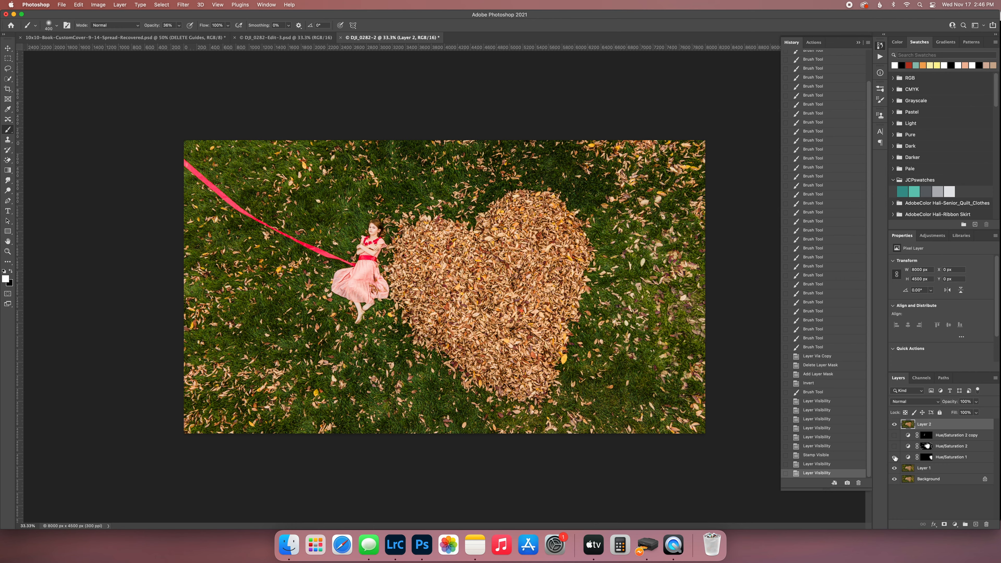
left_click(895, 457)
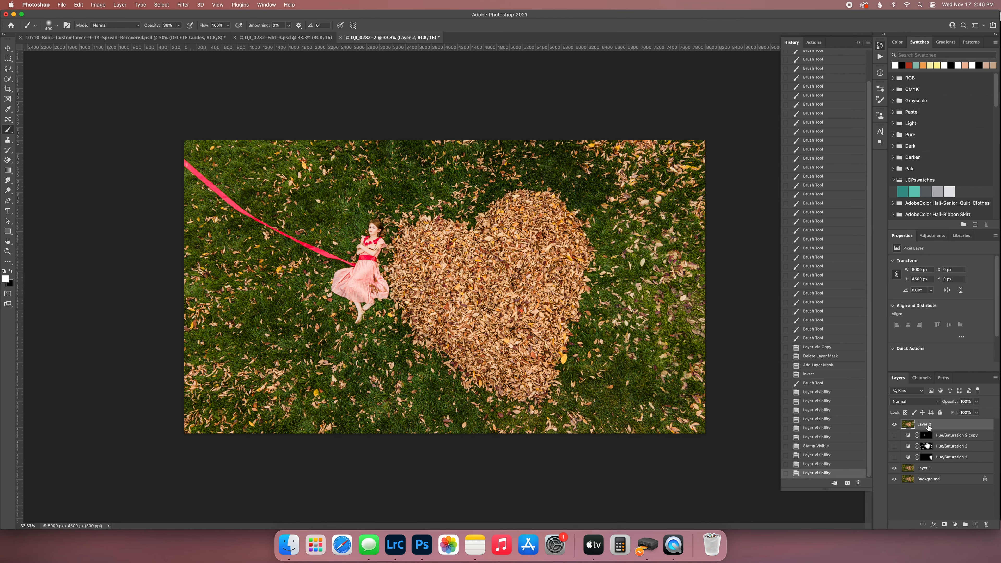
left_click(895, 424)
left_click(895, 425)
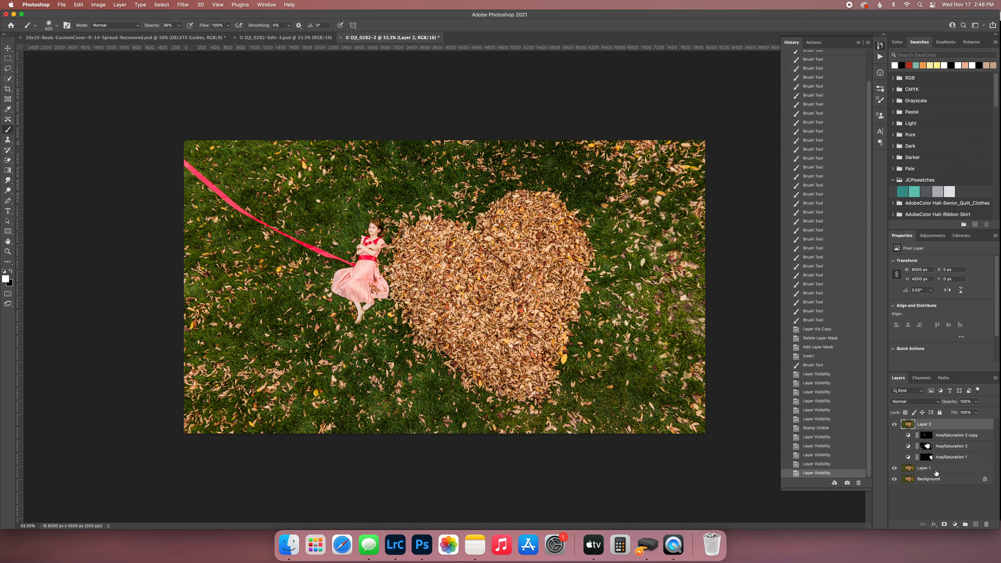
left_click(894, 435)
left_click(894, 446)
left_click(894, 457)
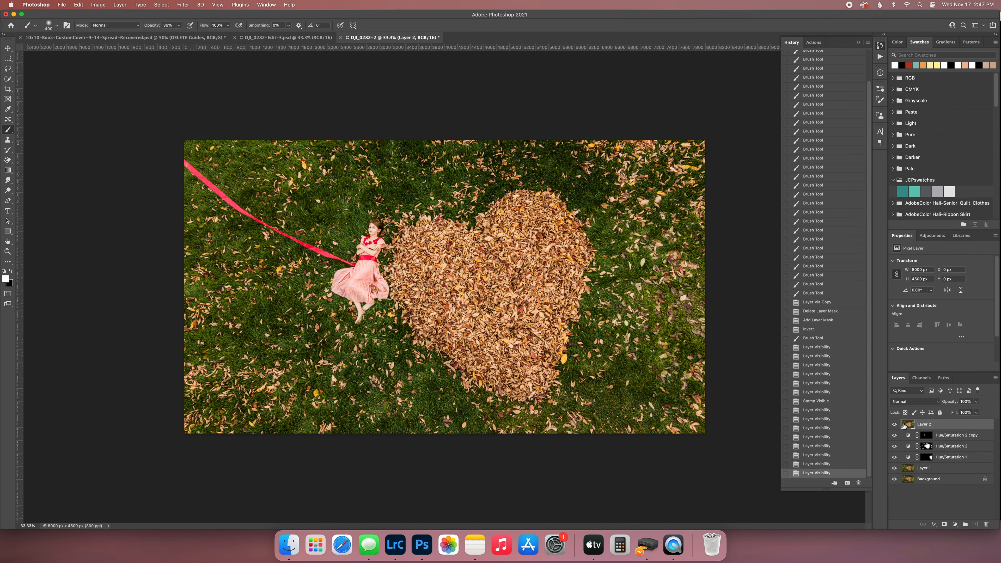
- Duplicate the merged layer, naming the copy "Ribbon" and the merged layer below it "Underneath"
key("super+j")
double_click(930, 424)
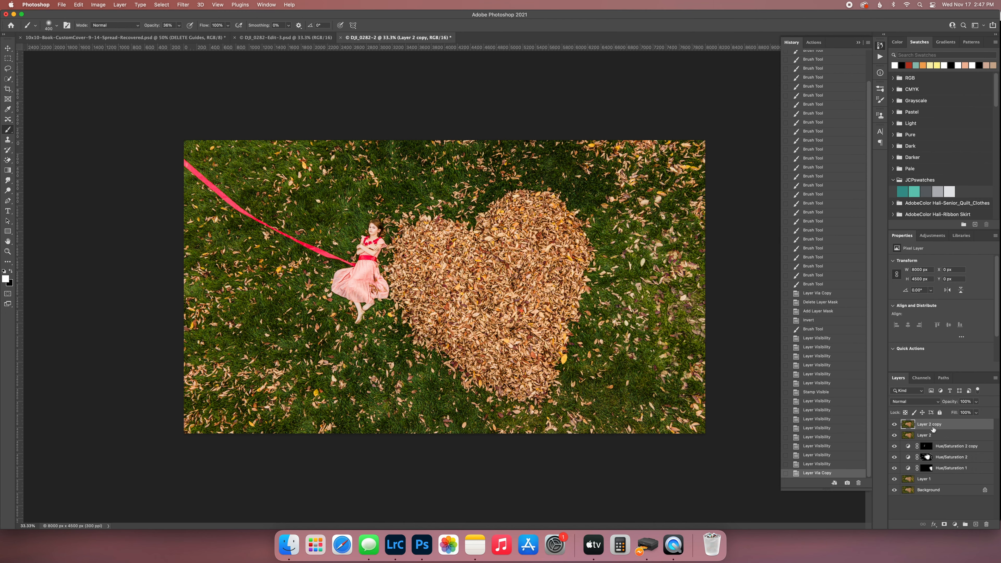
type("Ribbon")
key("Return")
double_click(933, 437)
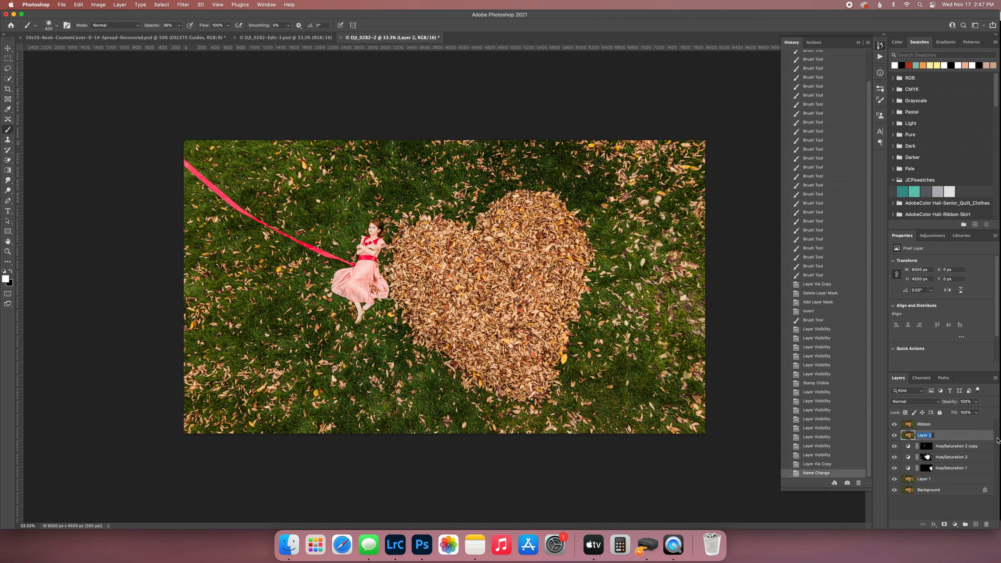
type("Underneath")
key("Return")
- Select the Ribbon layer and open it in the Liquify filter with the whole photo in view
left_click(939, 425)
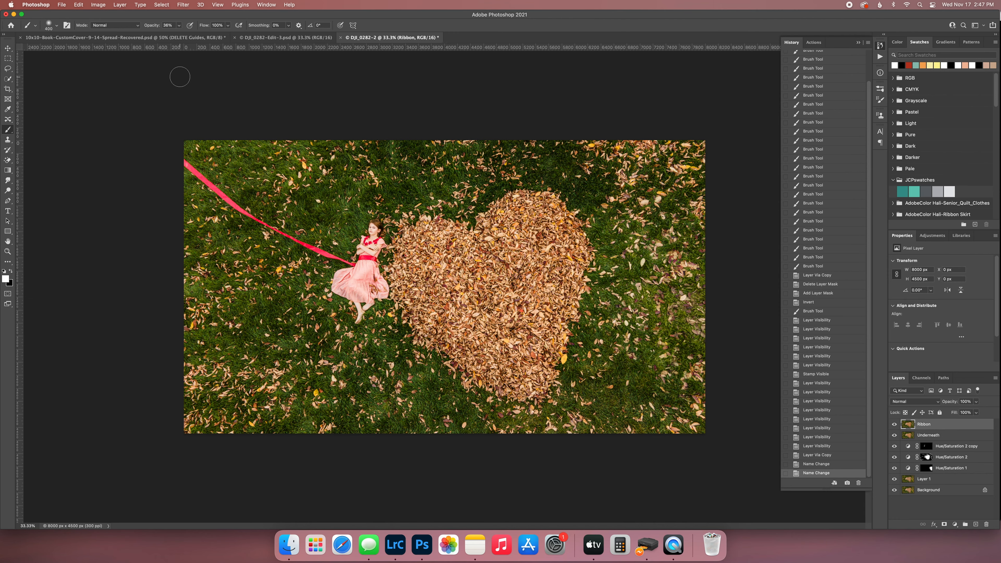
left_click(183, 5)
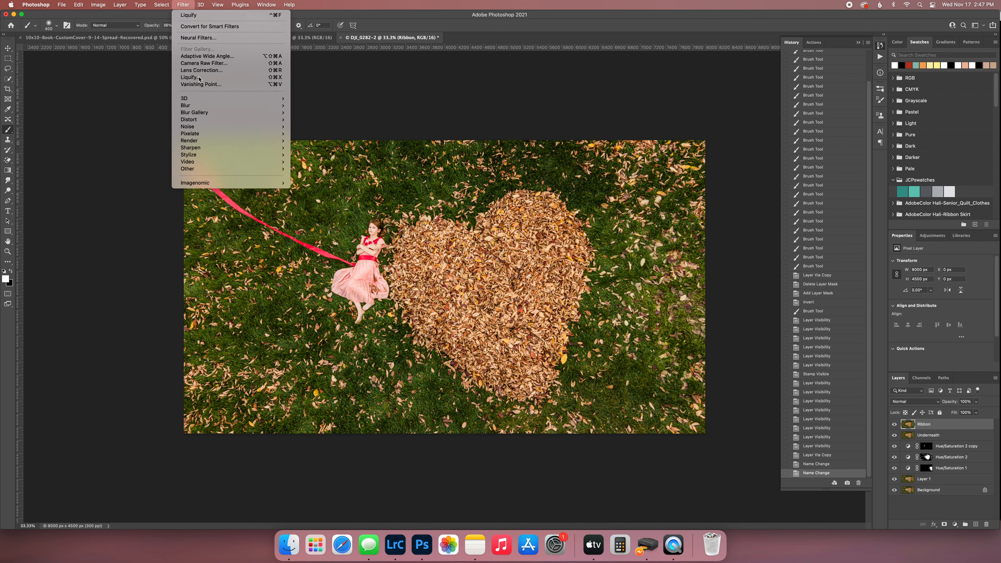
left_click(448, 169)
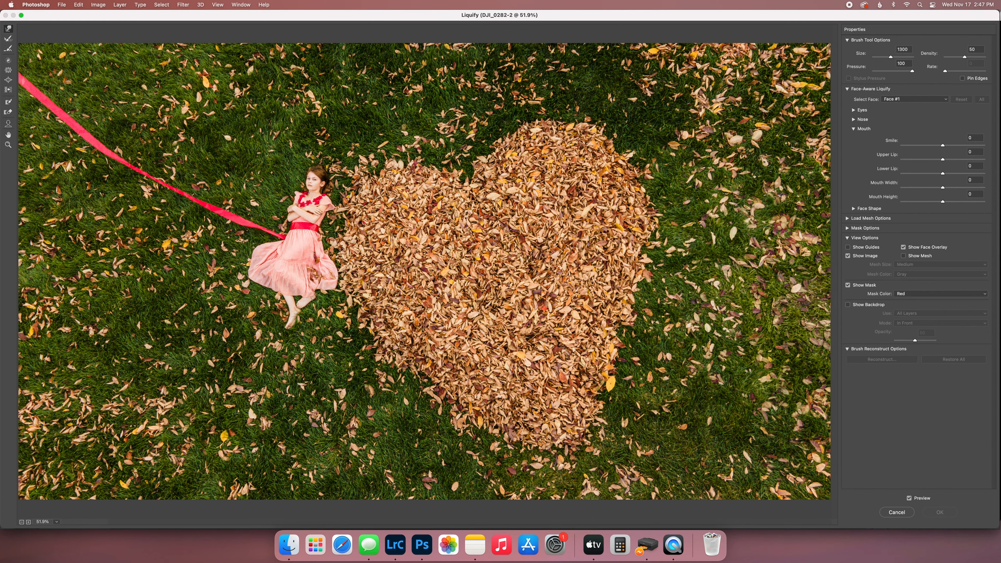
left_click(402, 230, "alt")
left_click(402, 230, "alt")
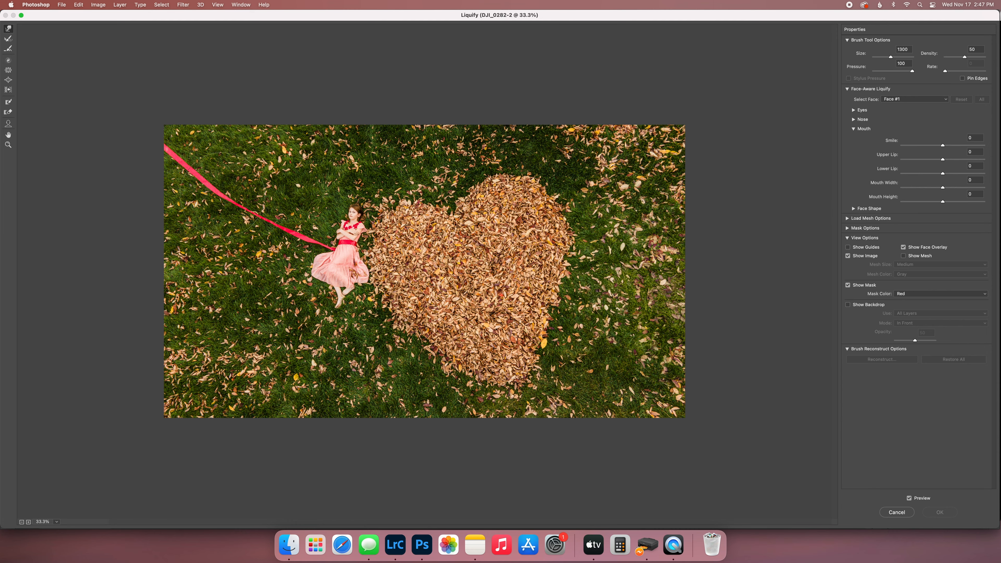
- Push the straight ribbon into a flowing S-curve between the photo's edge and the girl with the Forward Warp tool
left_click_drag(222, 194, 220, 197)
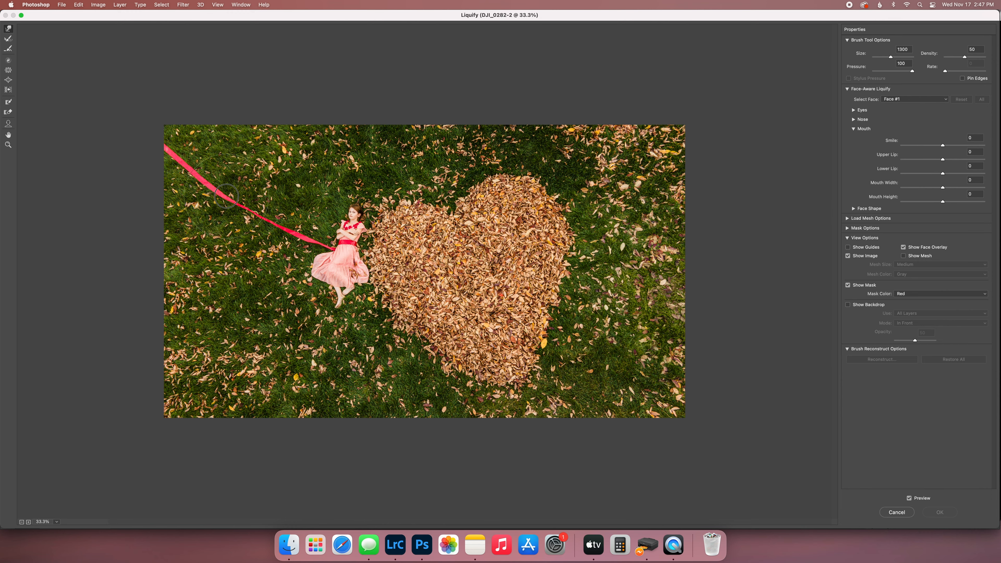
left_click_drag(225, 197, 224, 195)
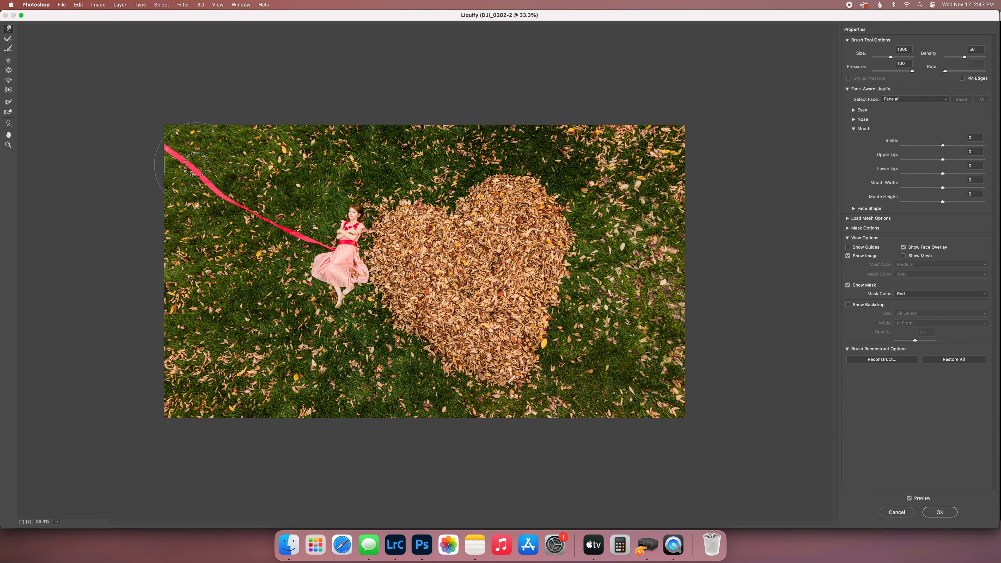
left_click_drag(184, 165, 241, 214)
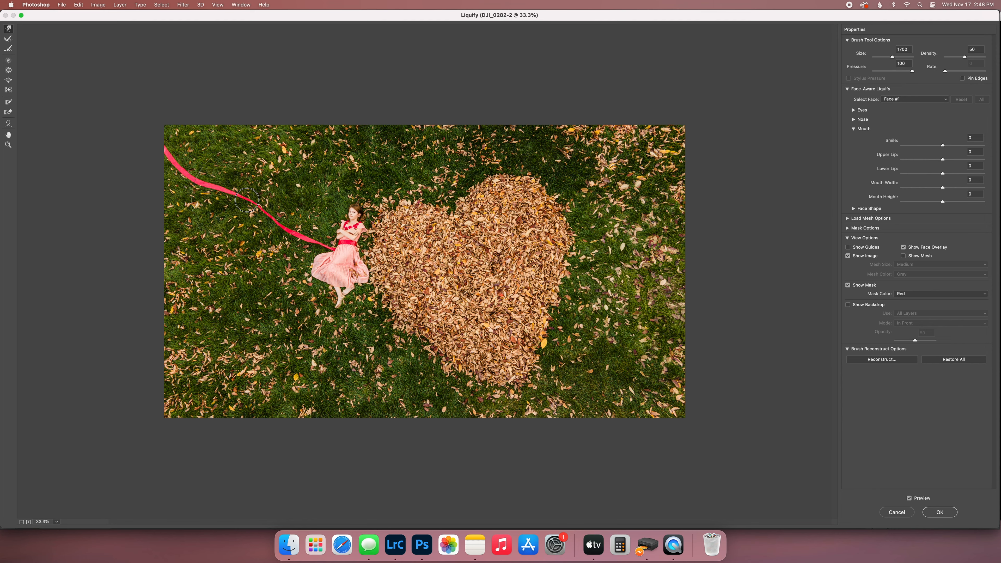
left_click_drag(282, 225, 280, 231)
- Refine the ribbon's bends near the photo's edge and toward the girl using a warp brush of size 1200
key("bracketleft")
key("bracketleft")
key("bracketleft")
key("bracketleft")
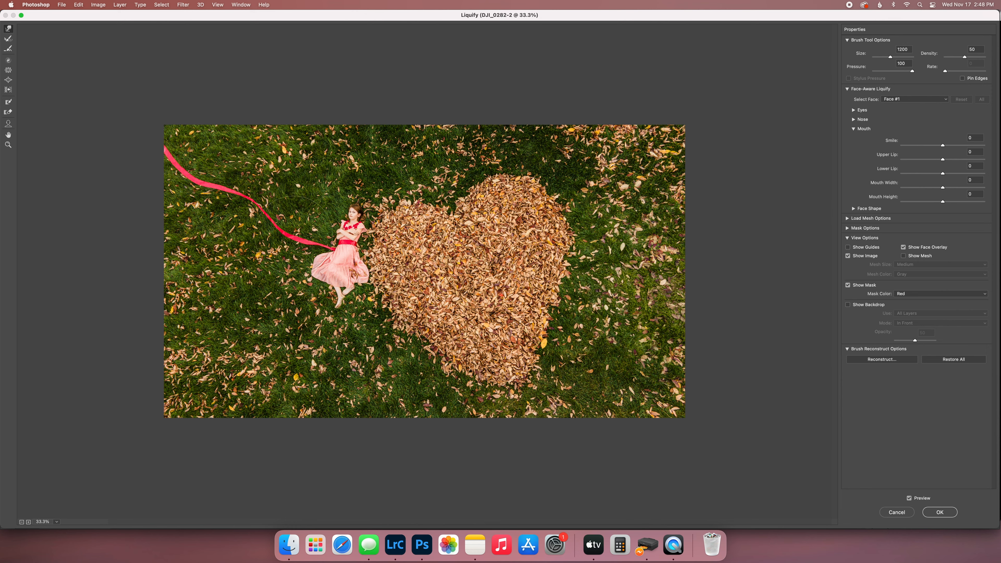
key("bracketleft")
key("bracketleft")
key("bracketright")
key("bracketright")
key("bracketright")
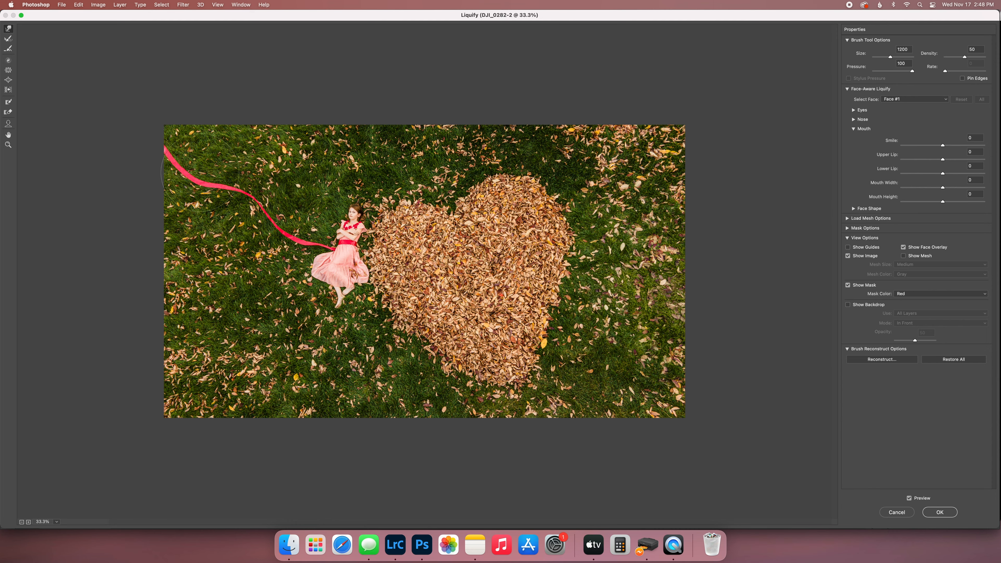
left_click_drag(185, 171, 165, 155)
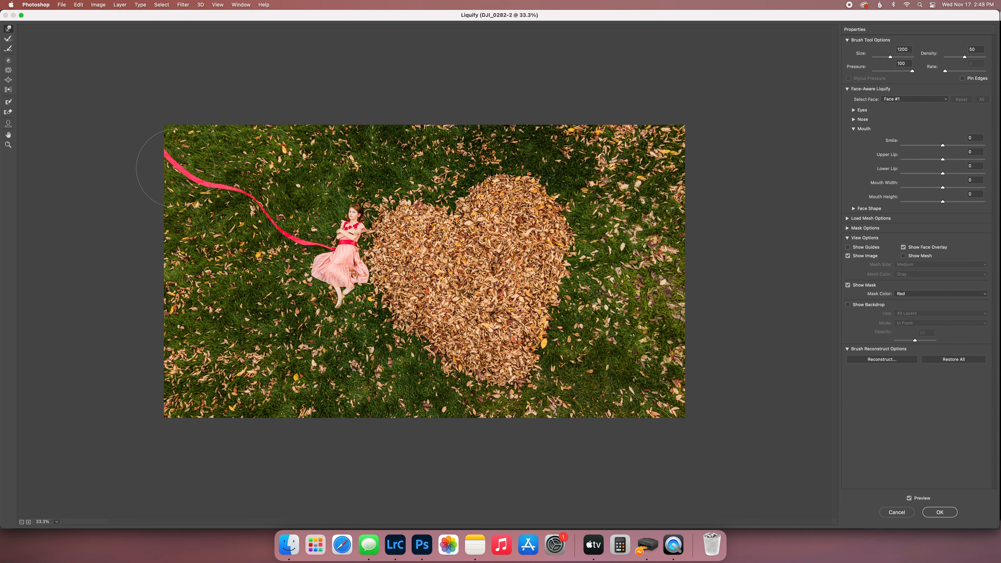
left_click_drag(194, 181, 196, 184)
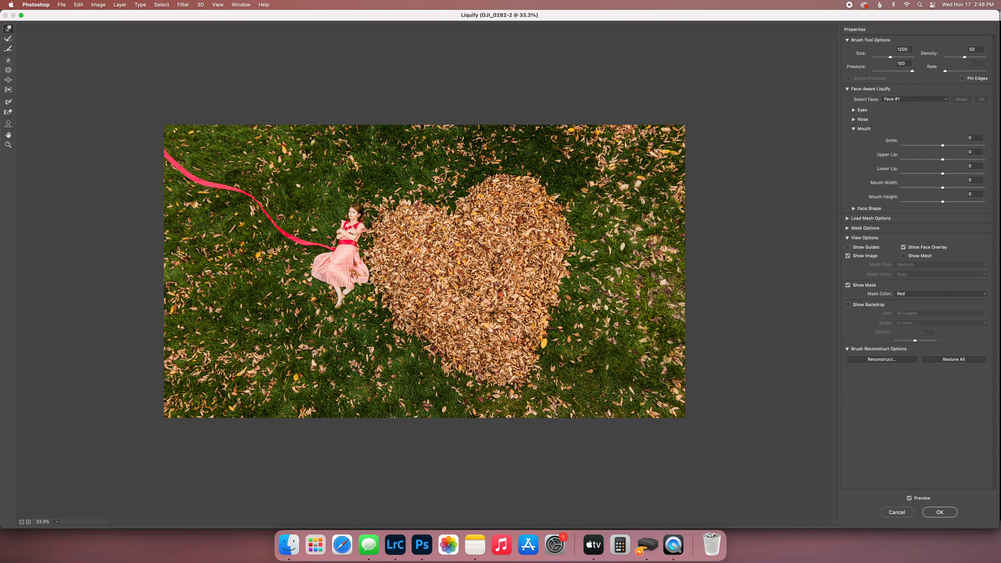
left_click_drag(258, 206, 256, 207)
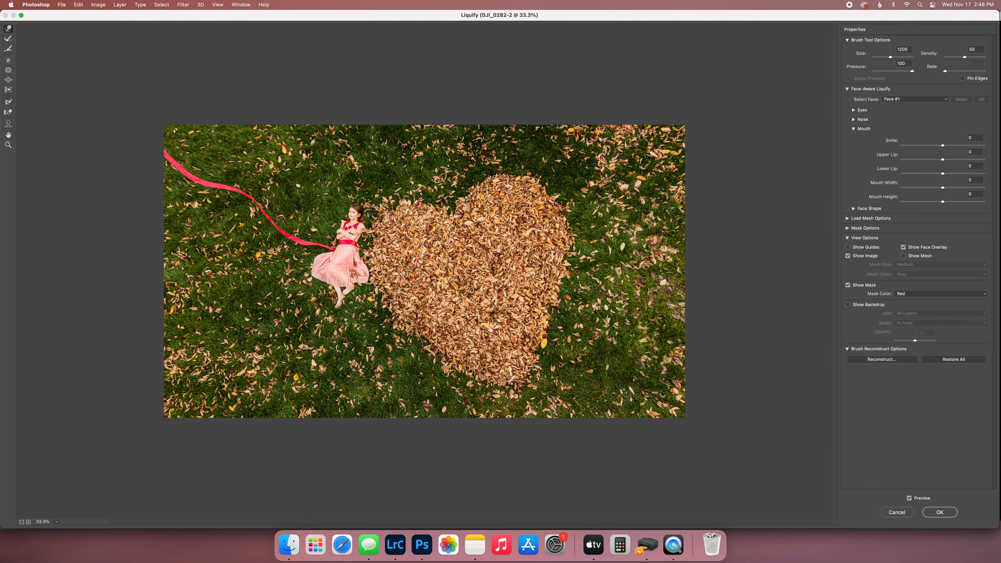
left_click_drag(264, 220, 288, 232)
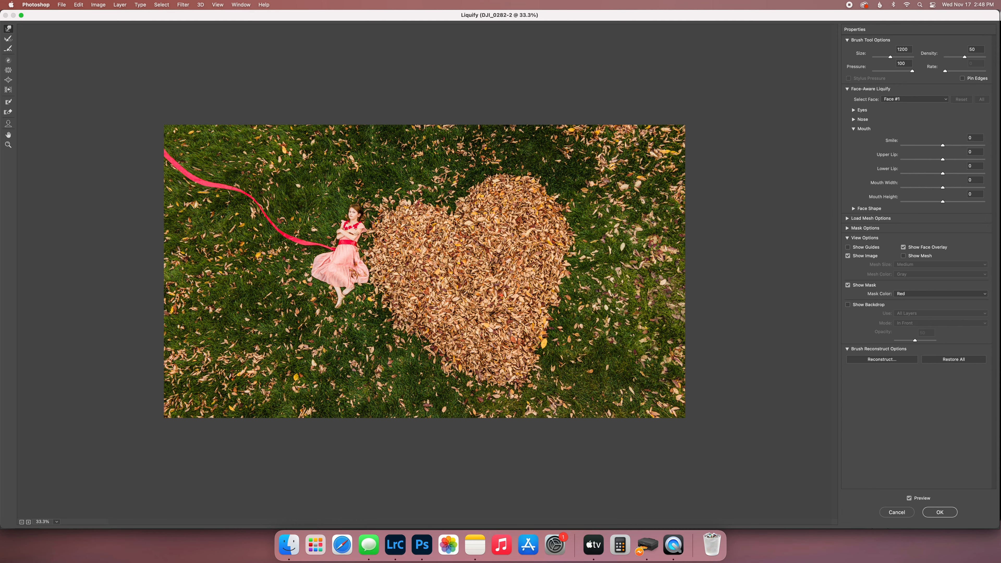
- Smooth the ribbon's curves with a warp brush enlarged to 1900, reduce the brush to 1500, and apply the Liquify result
key("bracketright")
key("bracketright")
key("bracketright")
key("bracketright")
key("bracketright")
key("bracketright")
key("bracketright")
left_click_drag(247, 199, 263, 212)
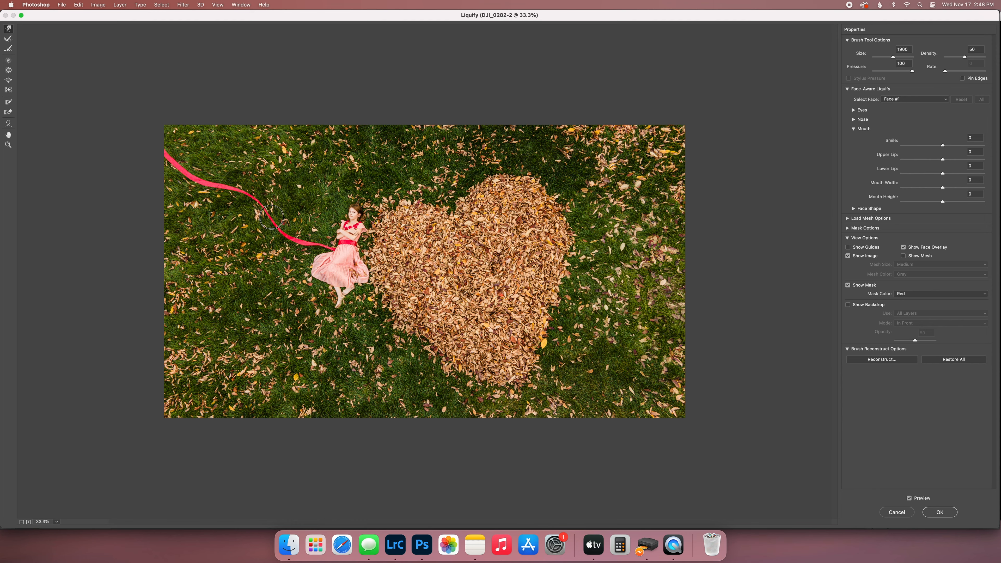
mouse_move(204, 188)
left_mouse_down()
mouse_move(179, 179)
mouse_move(202, 185)
left_mouse_up()
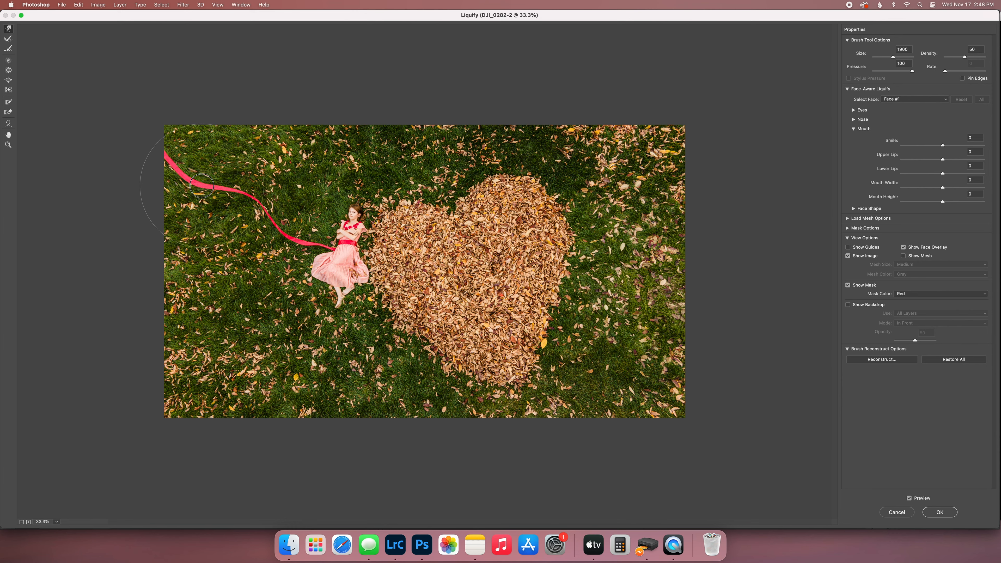
key("bracketleft")
key("bracketleft")
key("bracketleft")
key("bracketleft")
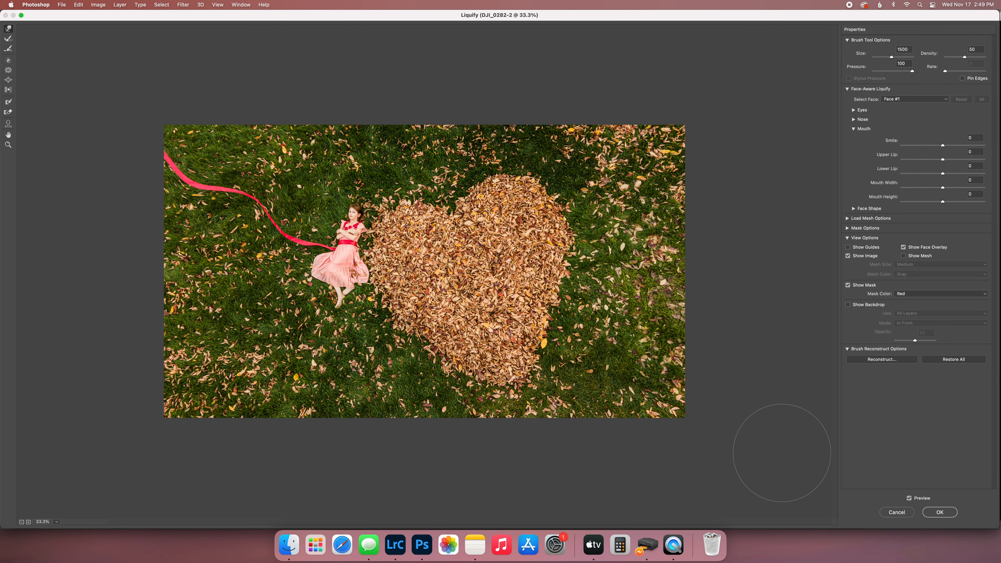
left_click(939, 511)
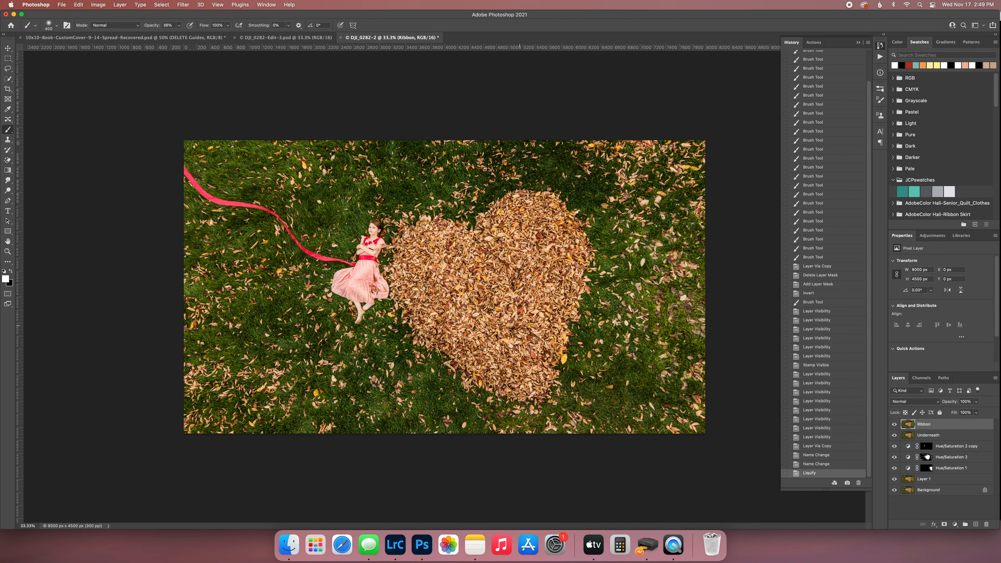
- Compare the photo with and without the liquified Ribbon layer
left_click(894, 424)
left_click(894, 424)
left_click(894, 424)
left_click(894, 425)
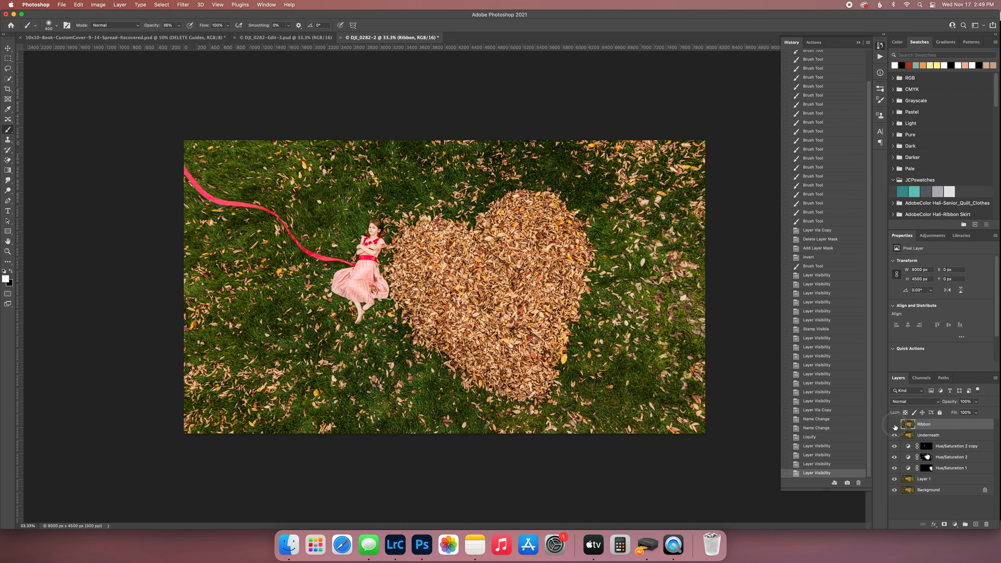
left_click(894, 424)
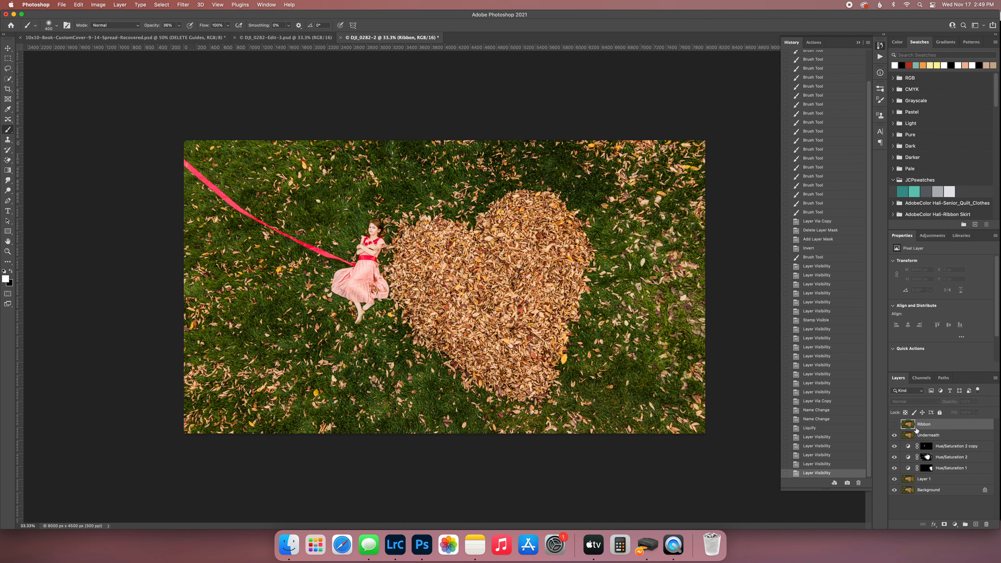
left_click(894, 424)
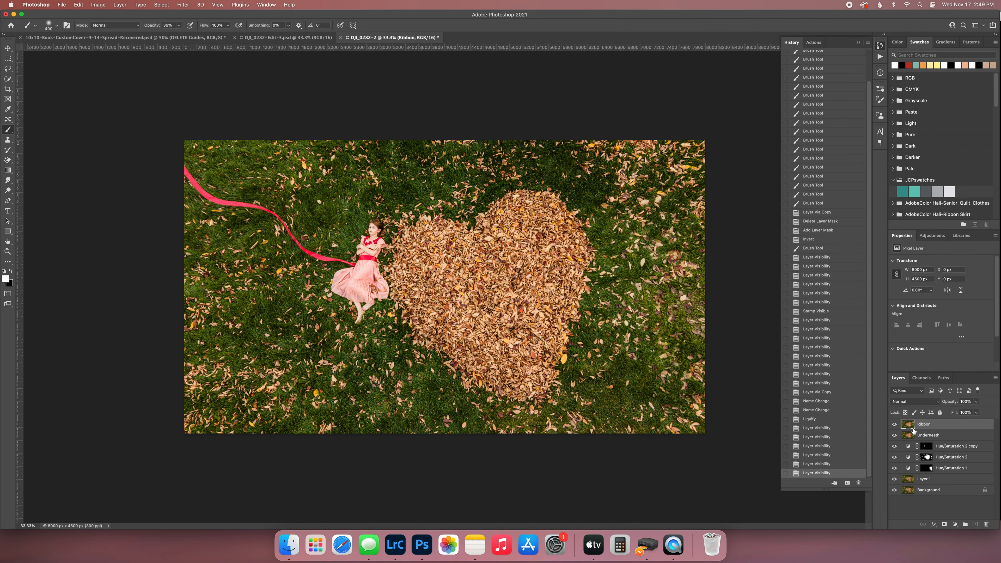
- Hide the Ribbon layer and clone sampled grass over the straight ribbon nearest the girl on the Underneath layer
left_click(894, 424)
left_click(930, 435)
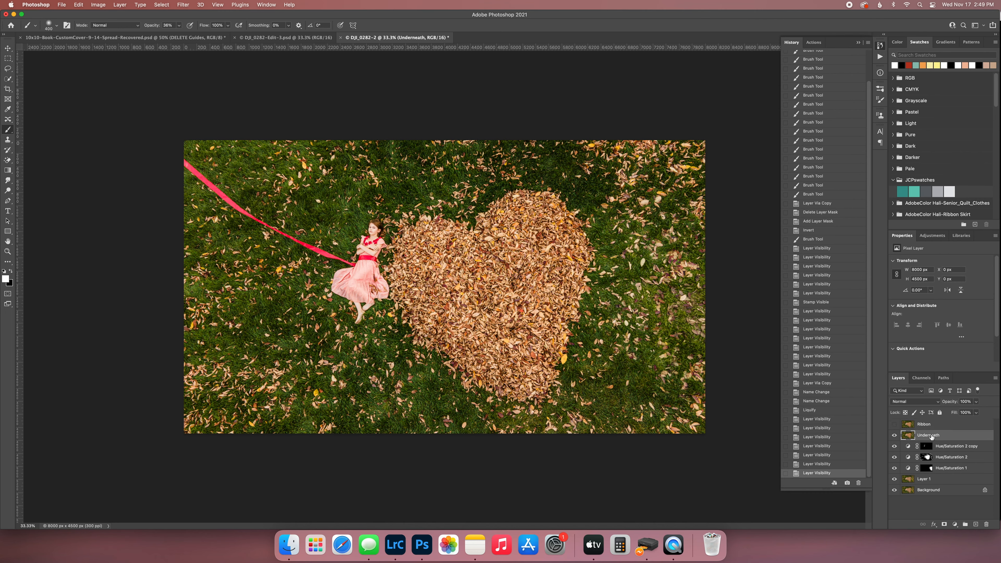
key("s")
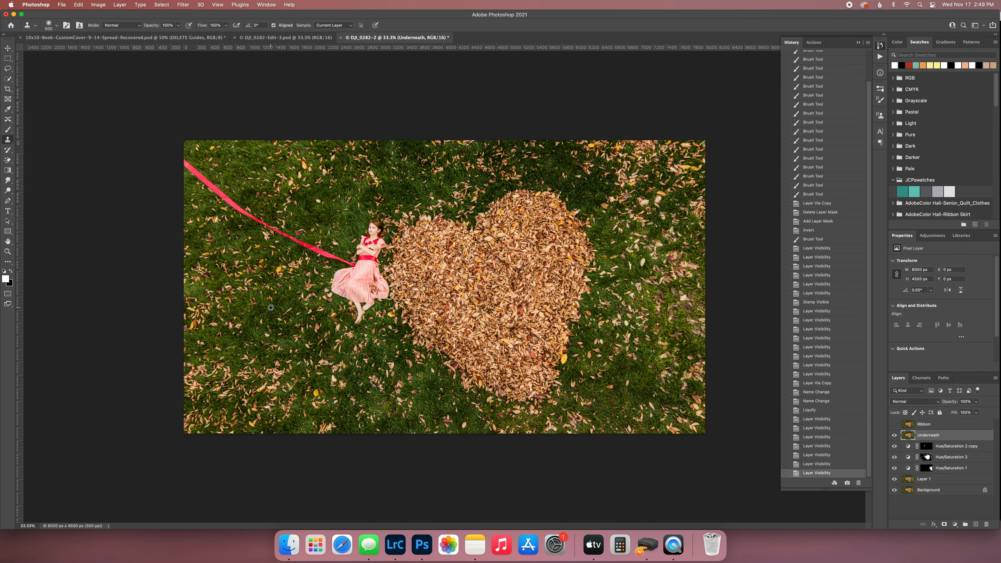
left_click(256, 310, "alt")
left_click(303, 246)
left_click(310, 248)
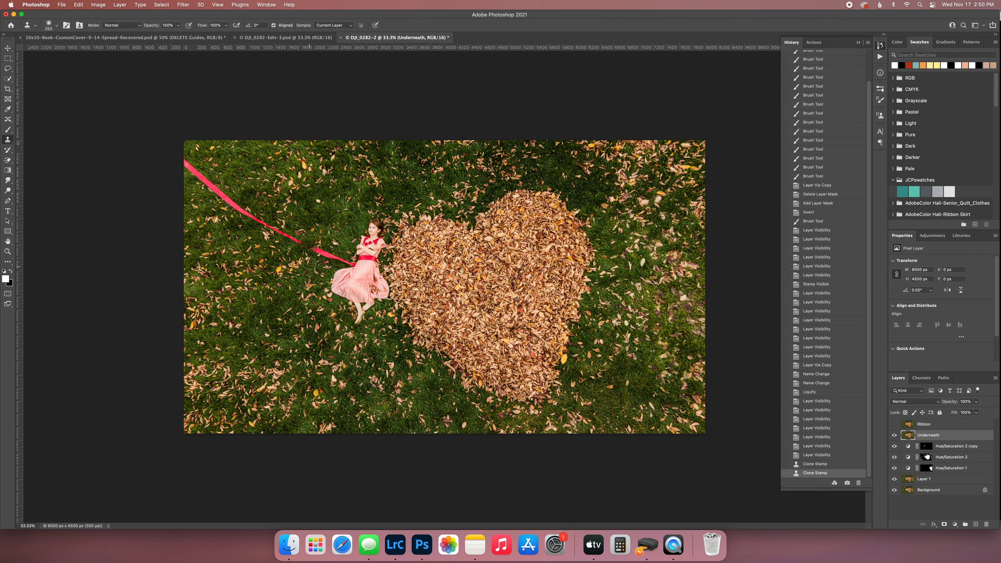
left_click(323, 253)
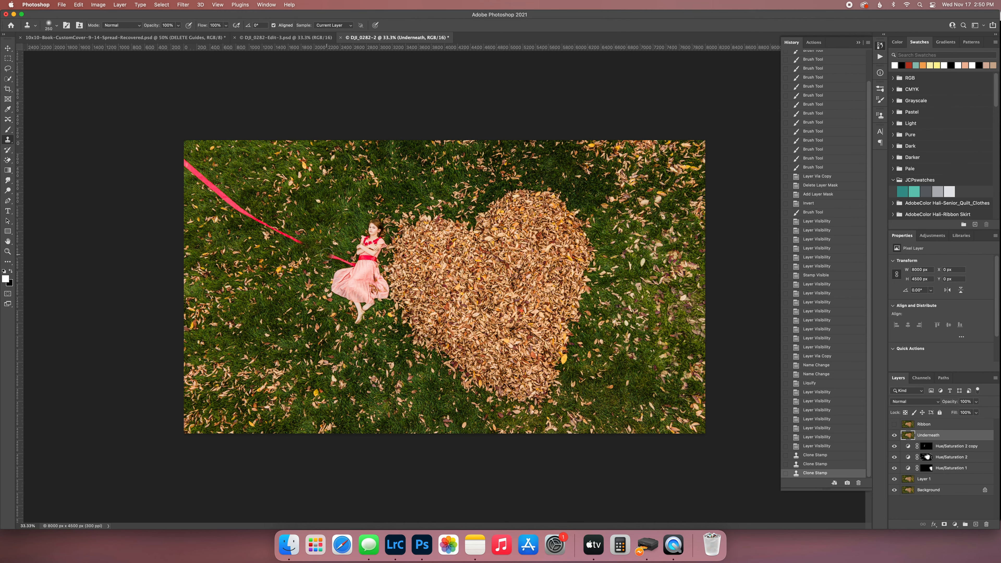
left_click(331, 257)
left_click(333, 258)
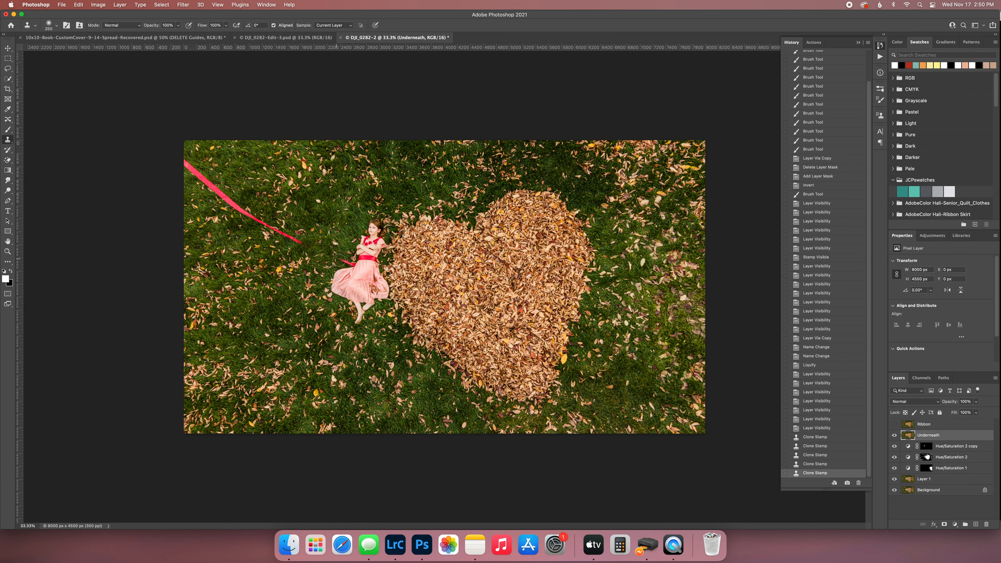
- Clone grass over the middle stretch of the straight ribbon on the Underneath layer, working away from the girl
left_click(295, 241)
left_click(289, 237)
left_click(288, 236)
left_click(281, 231)
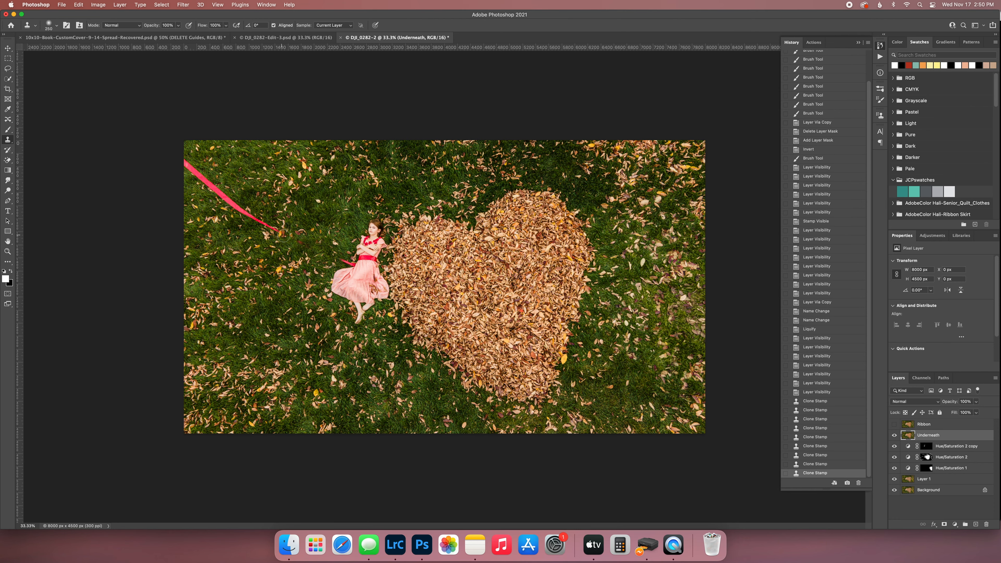
left_click(275, 228)
left_click(272, 228)
left_click(267, 227)
left_click(269, 229)
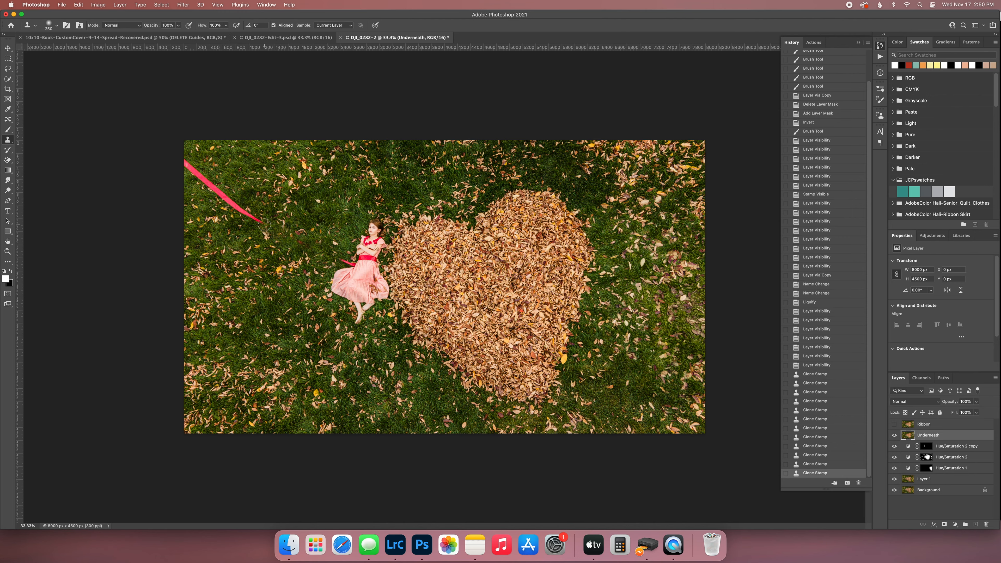
left_click(257, 219)
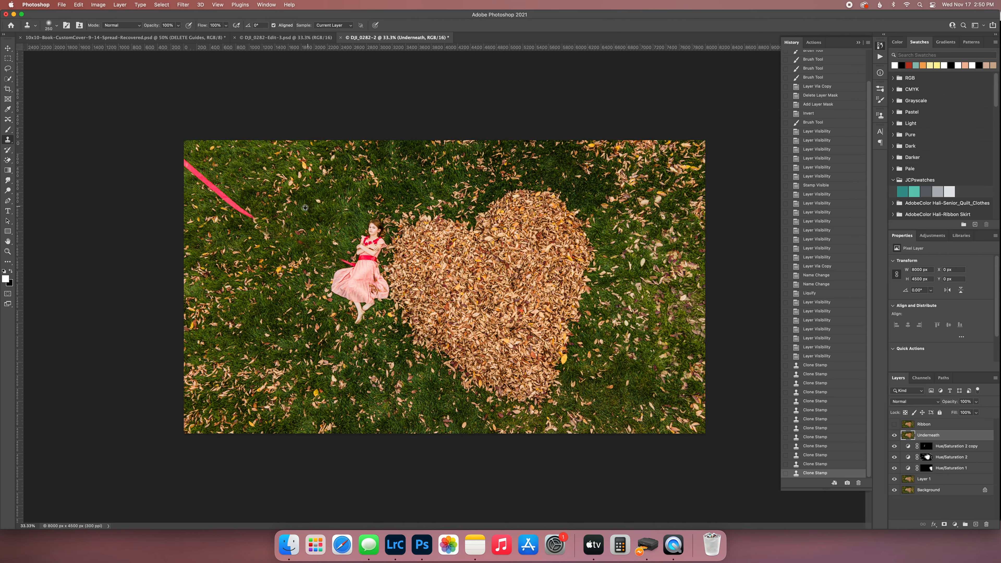
left_click(242, 208)
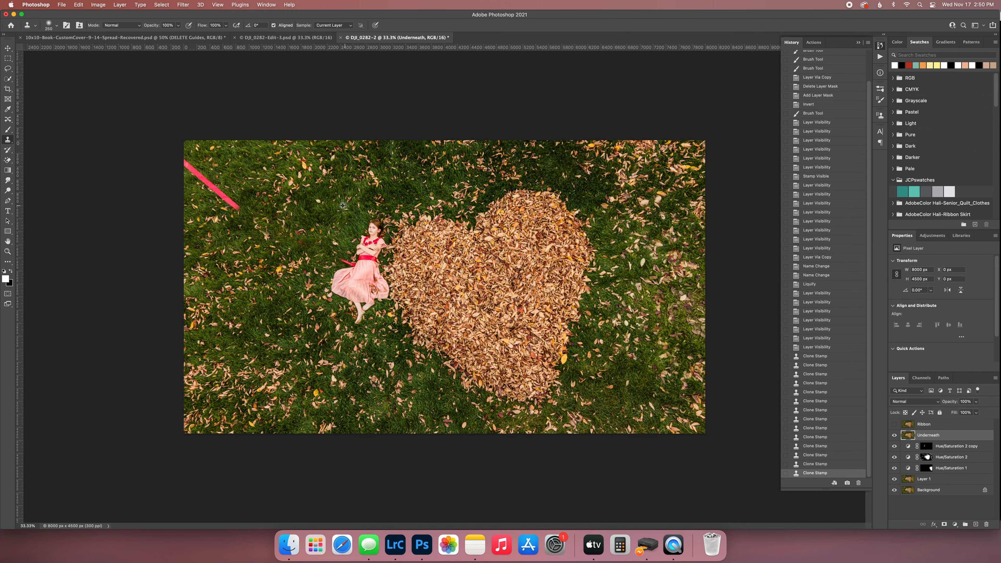
- Clone out the remaining ribbon up to the photo's edge and touch up the grass patch beside the girl
left_click_drag(221, 203, 236, 203)
left_click(227, 202)
left_click(225, 197)
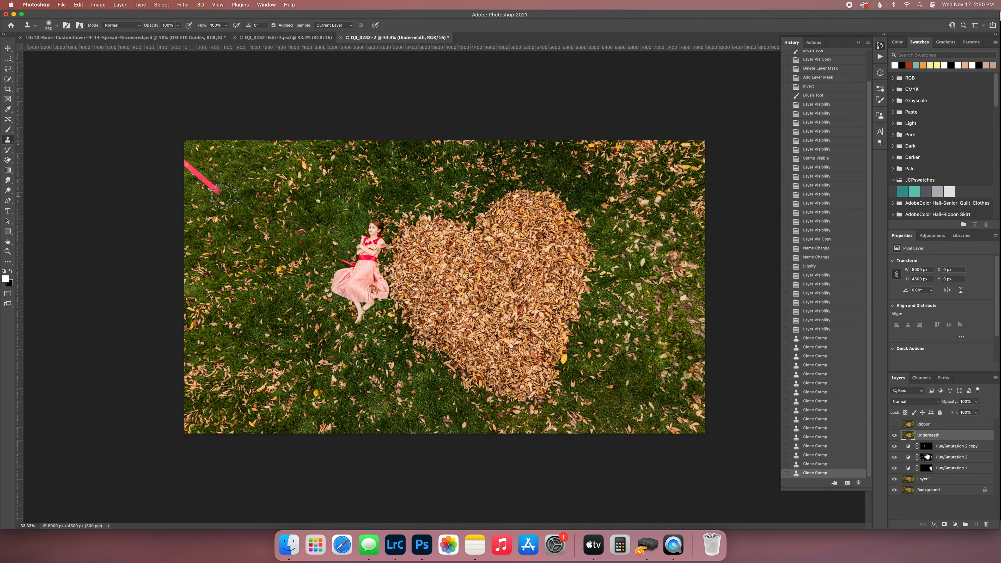
left_click(214, 190)
left_click(202, 178)
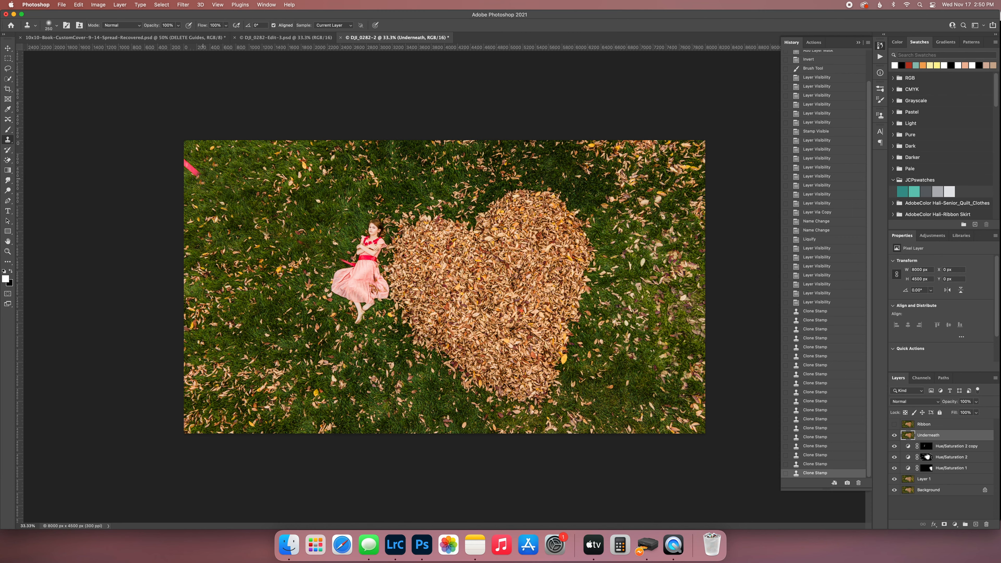
left_click(191, 170)
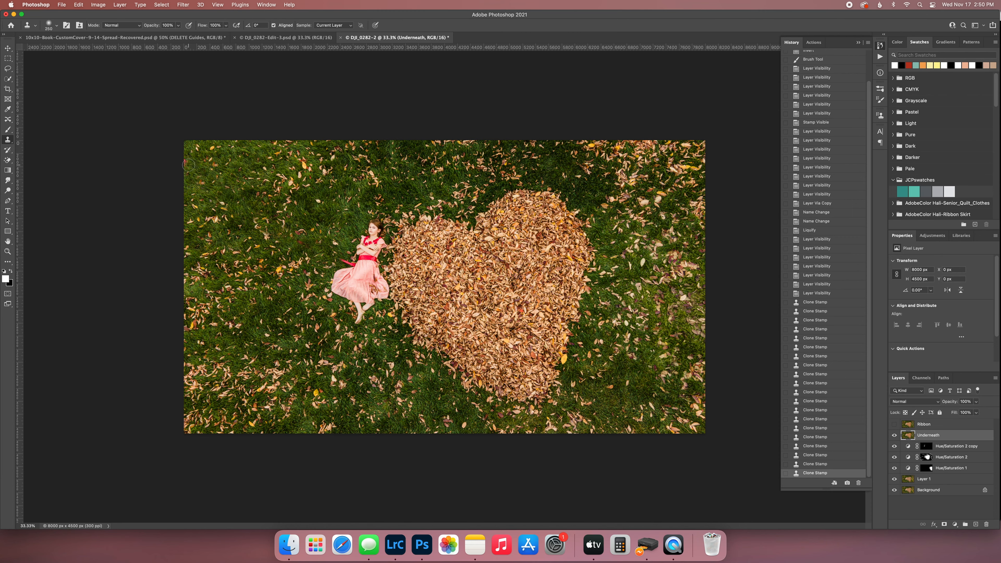
left_click(189, 165)
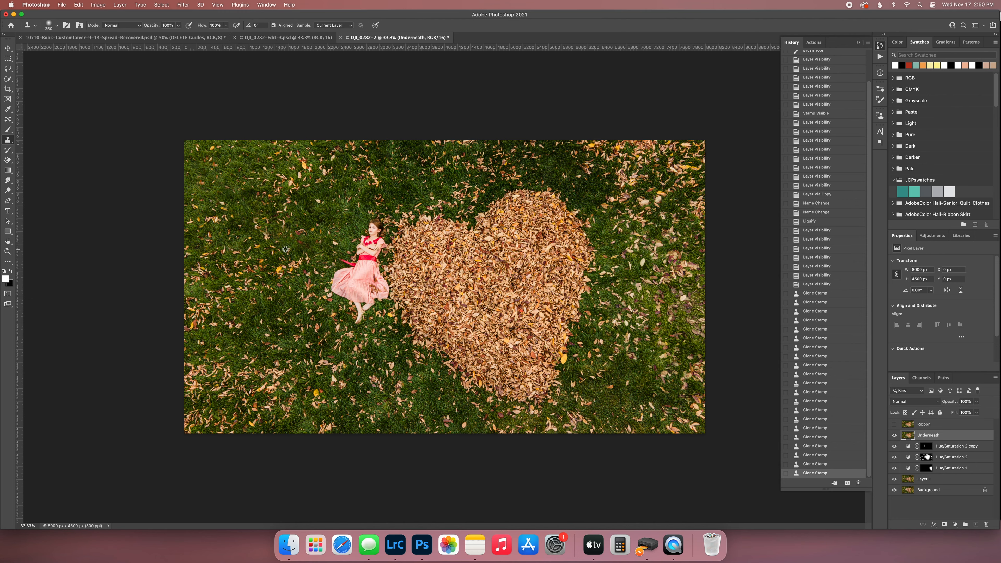
left_click_drag(299, 242, 304, 246)
left_click(306, 246)
left_click(429, 278)
- Show the Ribbon layer again and add a layer mask to it
left_click(910, 426)
left_click(894, 425)
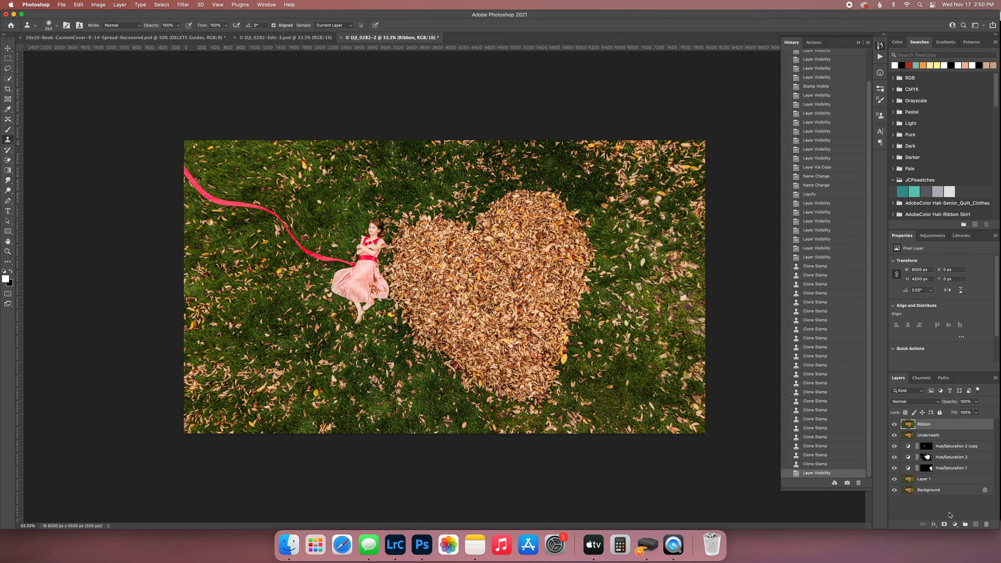
left_click(945, 524)
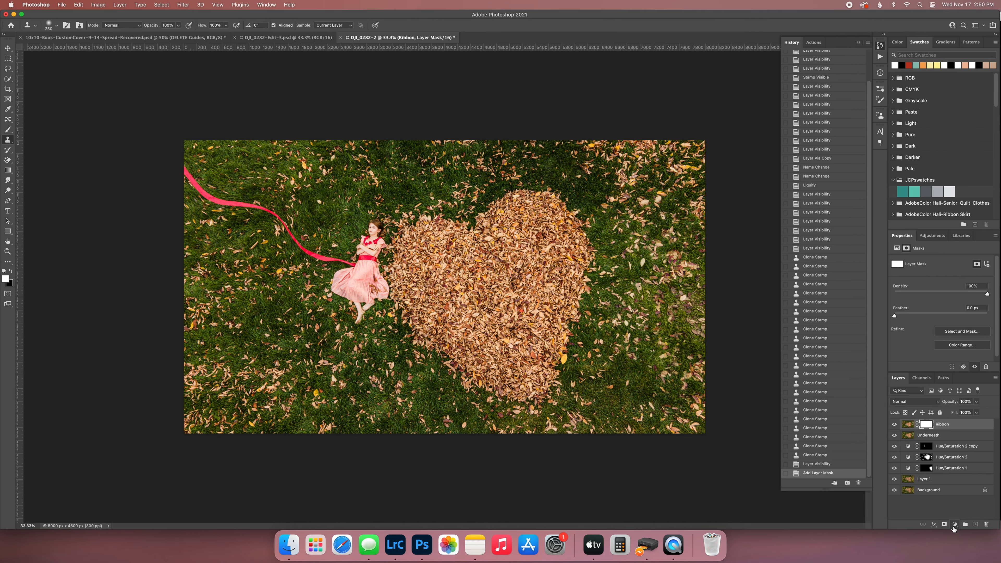
- Paint black at 100% brush opacity over the curved ribbon on the Ribbon layer's mask, then invert the mask to reveal only the ribbon
key("b")
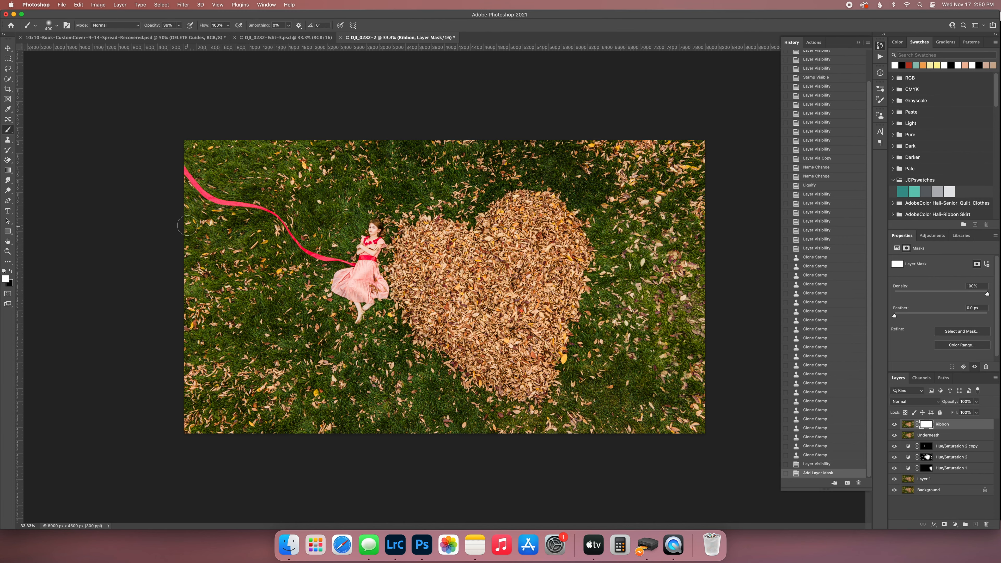
key("x")
left_click(188, 174)
left_click_drag(153, 27, 195, 26)
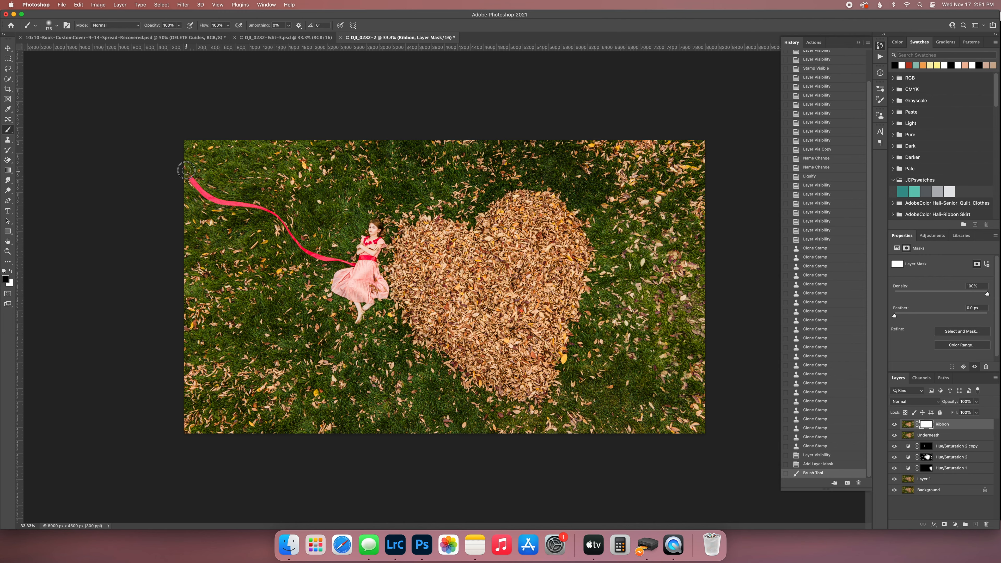
mouse_move(184, 172)
left_mouse_down()
mouse_move(204, 195)
mouse_move(267, 209)
mouse_move(303, 248)
mouse_move(293, 237)
mouse_move(338, 260)
left_mouse_up()
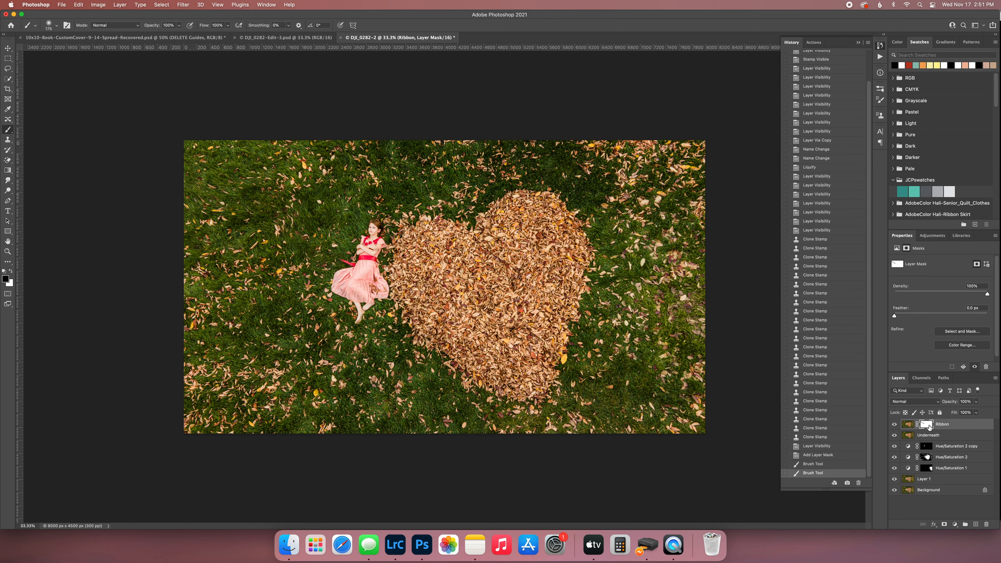
key("super+i")
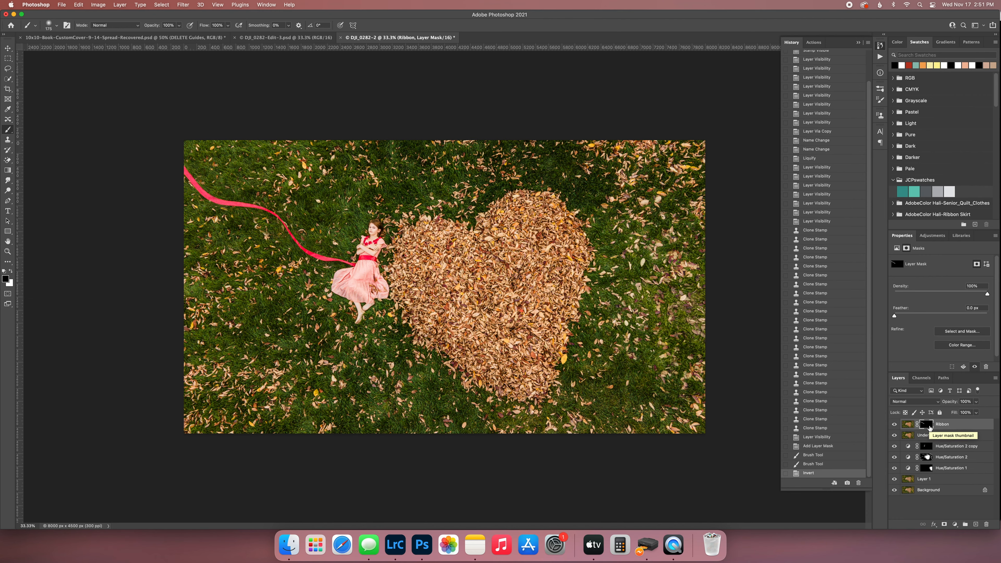
- Toggle the Ribbon layer's visibility repeatedly to compare the photo with and without the masked ribbon, leaving it visible
left_click(893, 425)
left_click(893, 425)
left_click(893, 425)
left_click(893, 425)
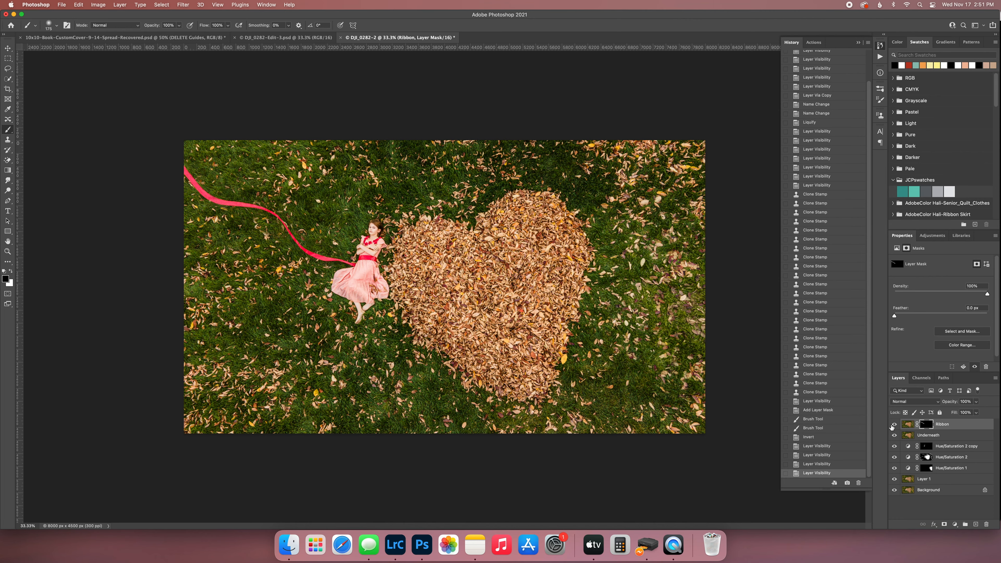
left_click(893, 424)
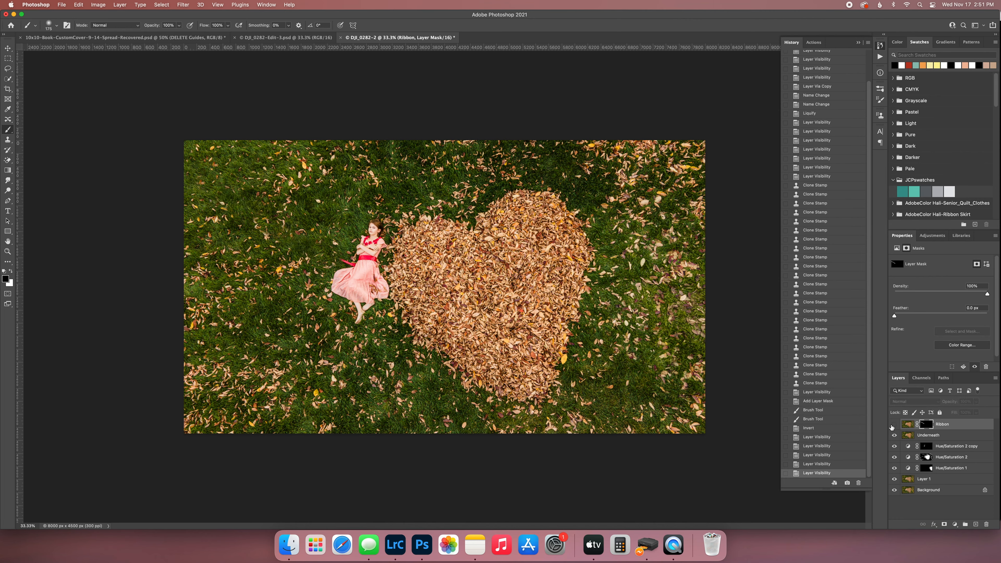
left_click(893, 425)
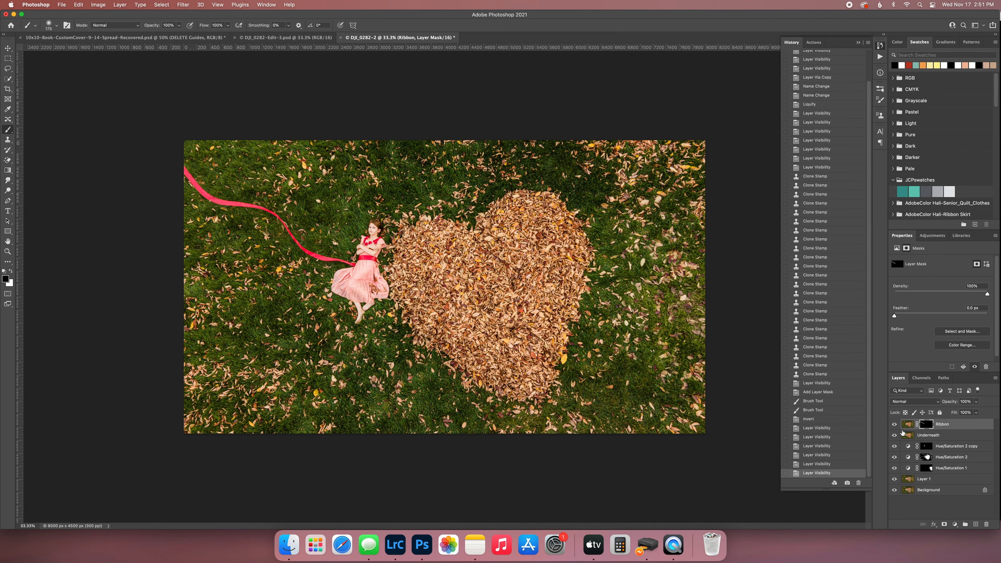
left_click(895, 424)
left_click(894, 425)
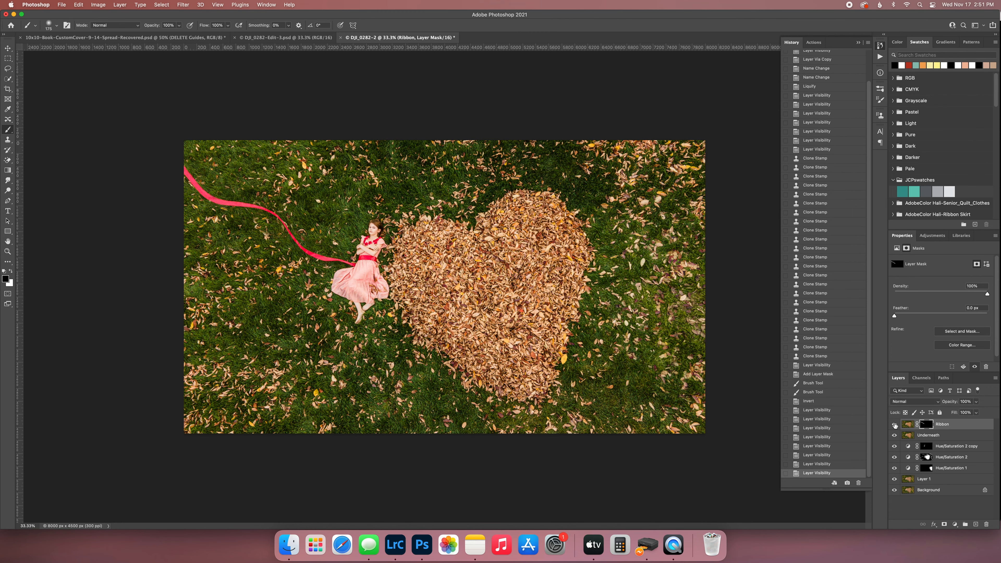
left_click(895, 425)
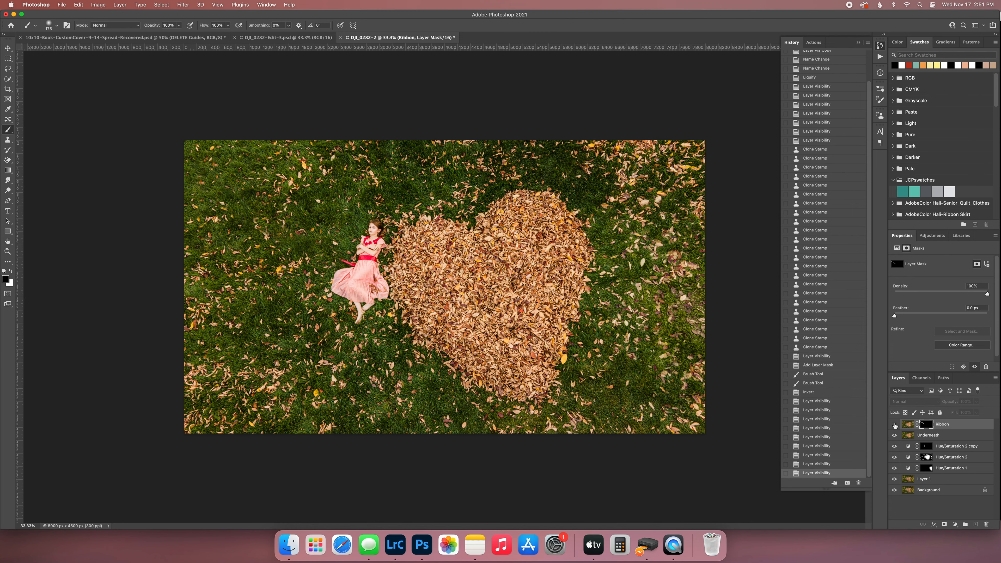
left_click(894, 425)
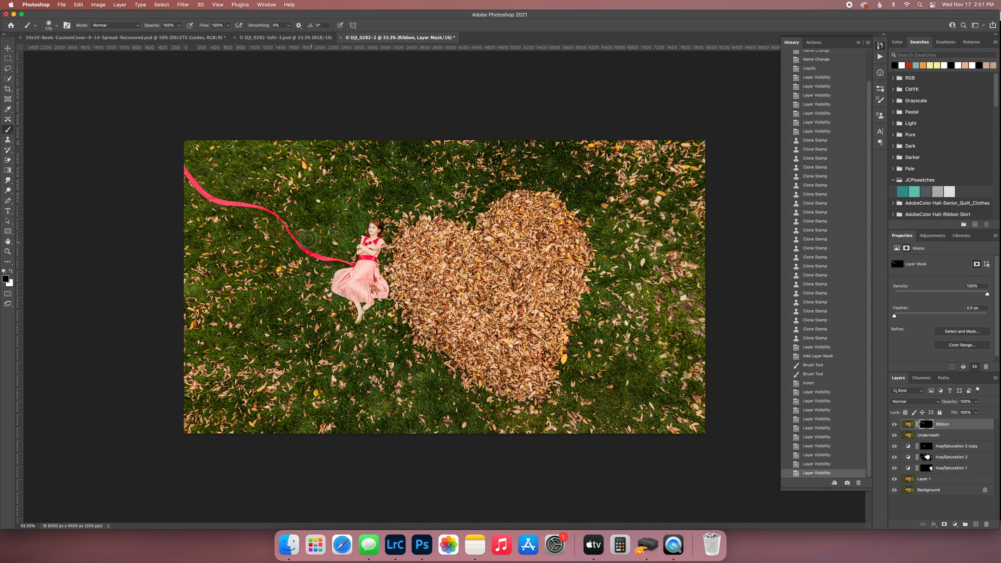
- Paint black on the Ribbon layer's mask along the grass beside the ribbon to clean up its edges
left_click(317, 244)
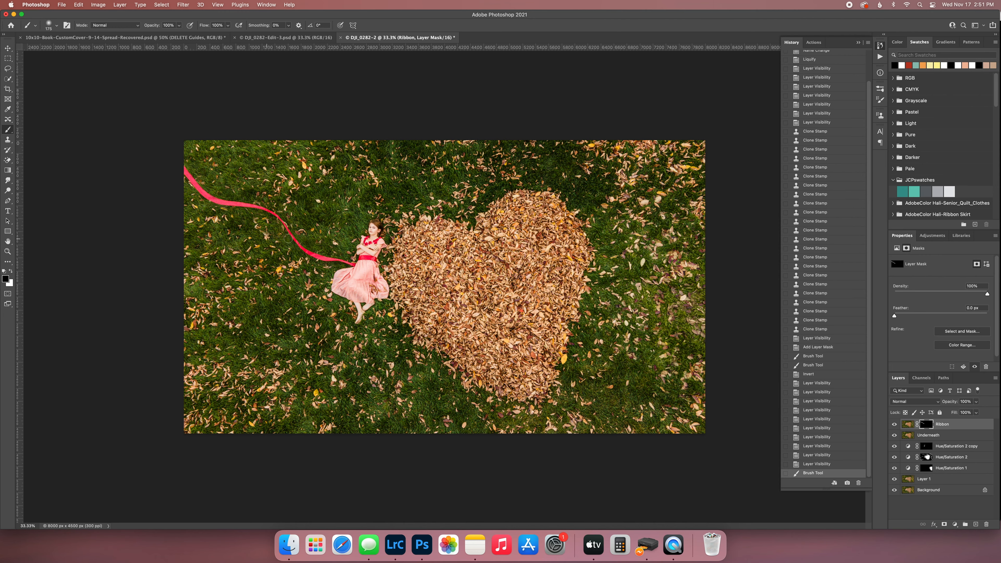
left_click_drag(326, 248, 302, 229)
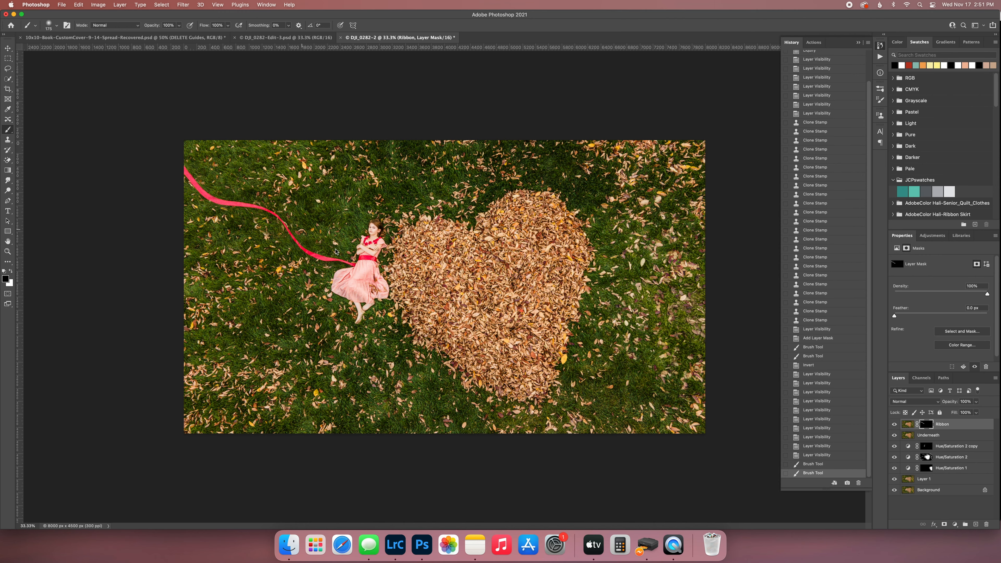
mouse_move(258, 193)
left_mouse_down()
mouse_move(277, 251)
mouse_move(275, 225)
left_mouse_up()
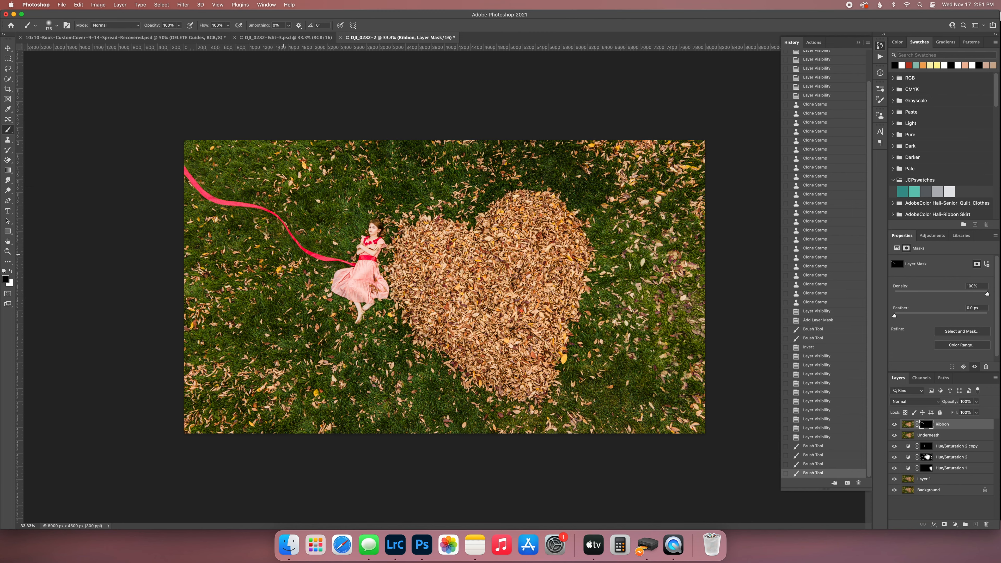
left_click(314, 267)
- Add a Brightness/Contrast adjustment layer with Brightness at -10 and invert its mask to hide the effect
left_click(931, 235)
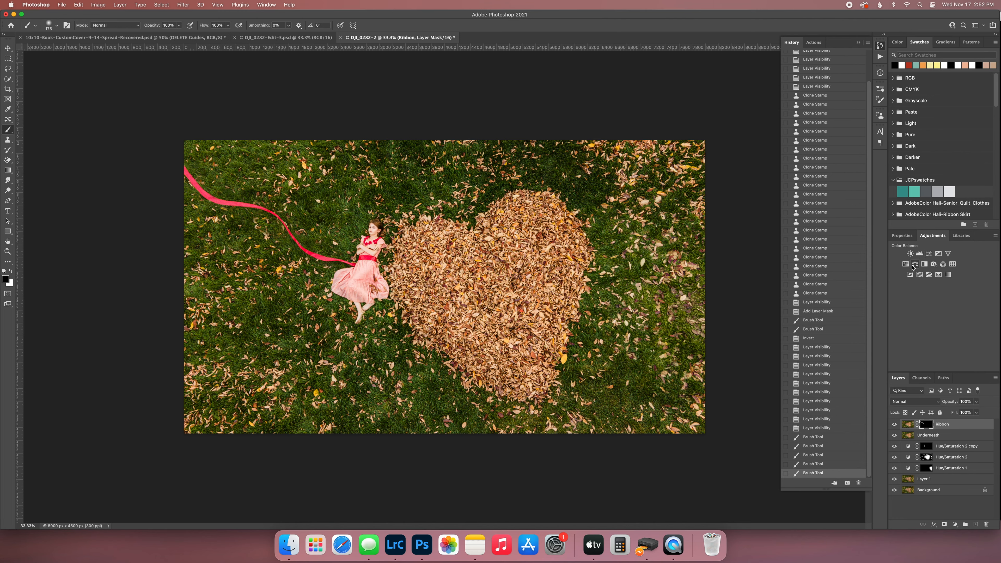
left_click(910, 254)
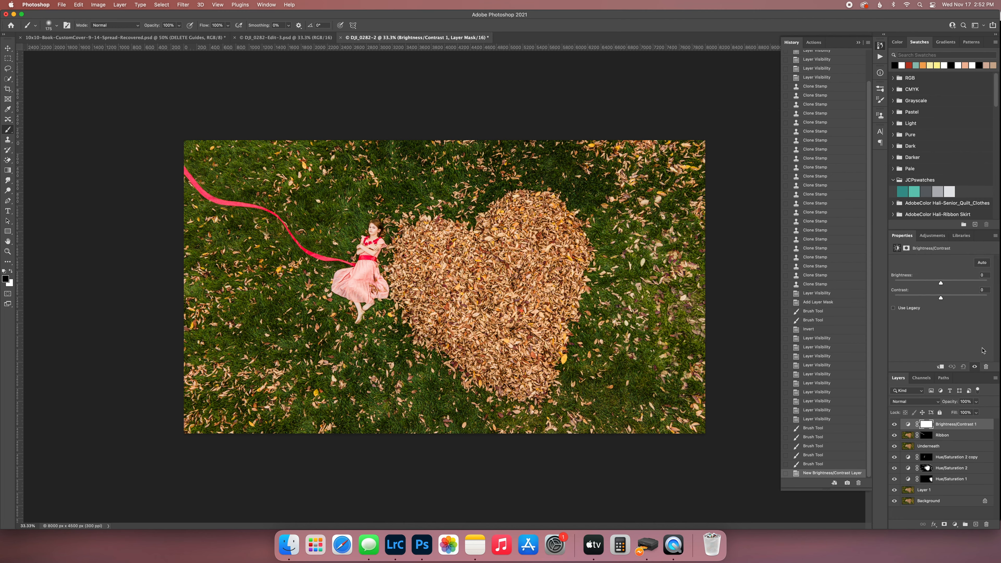
left_click_drag(941, 282, 937, 284)
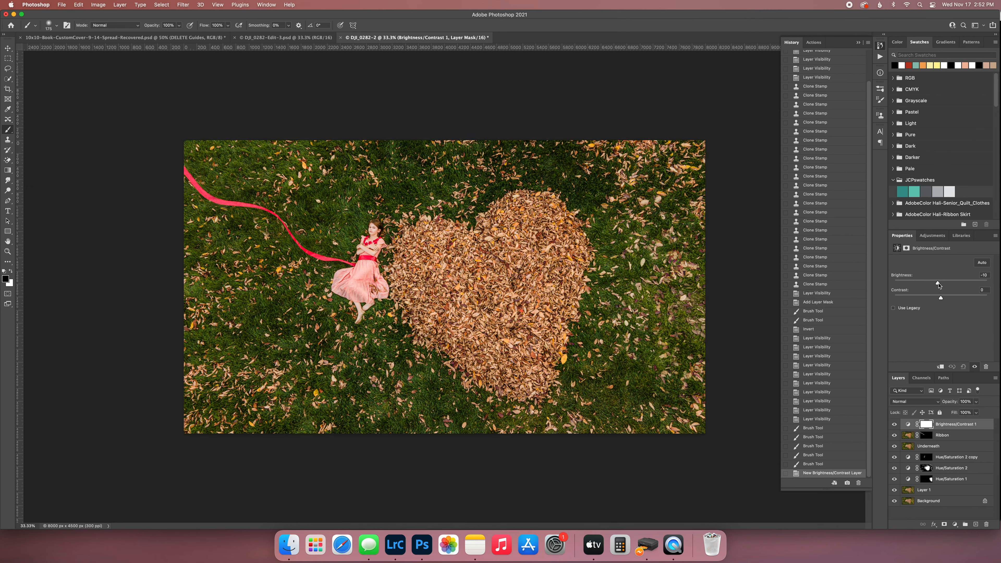
left_click(931, 427)
key("super+i")
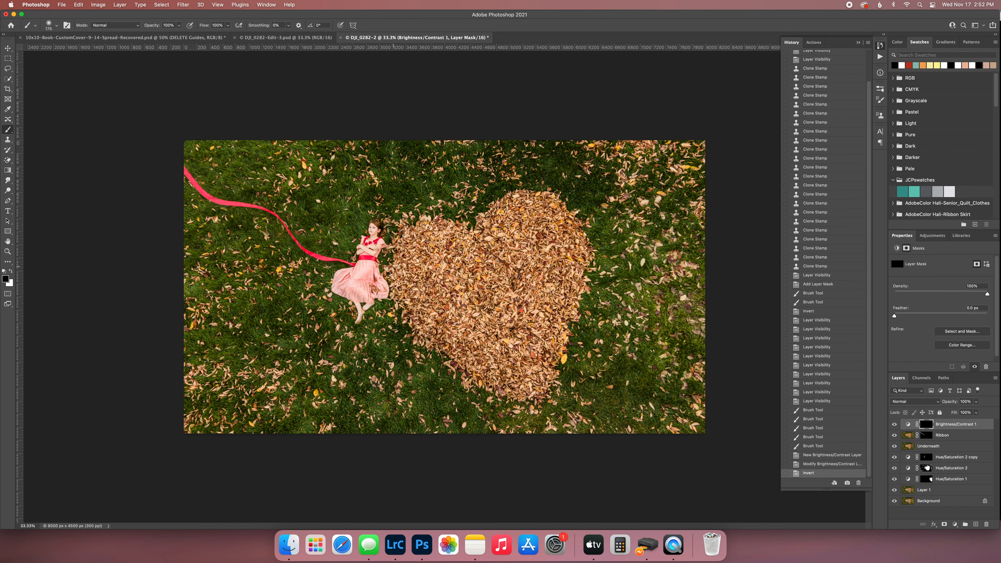
- Paint white over the girl and her dress on the Brightness/Contrast mask, enlarging the brush to 500 px, to darken only her
key("x")
mouse_move(375, 249)
left_mouse_down()
mouse_move(359, 250)
mouse_move(367, 262)
left_mouse_up()
key("bracketright")
key("bracketright")
key("bracketright")
key("bracketright")
key("bracketright")
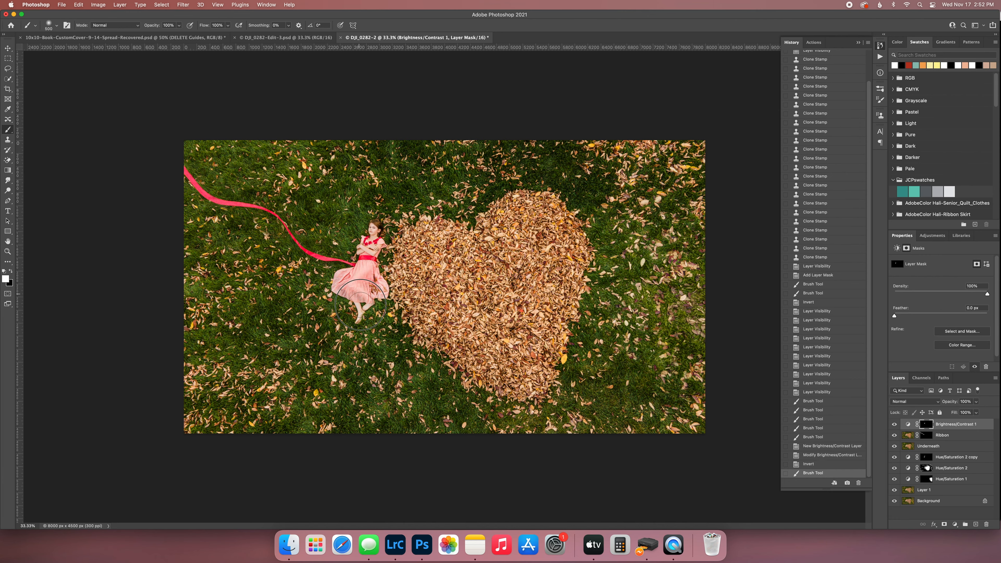
left_click(363, 275)
left_click(343, 284)
left_click(371, 239)
left_click(373, 233)
left_click(370, 258)
left_click_drag(369, 272, 363, 290)
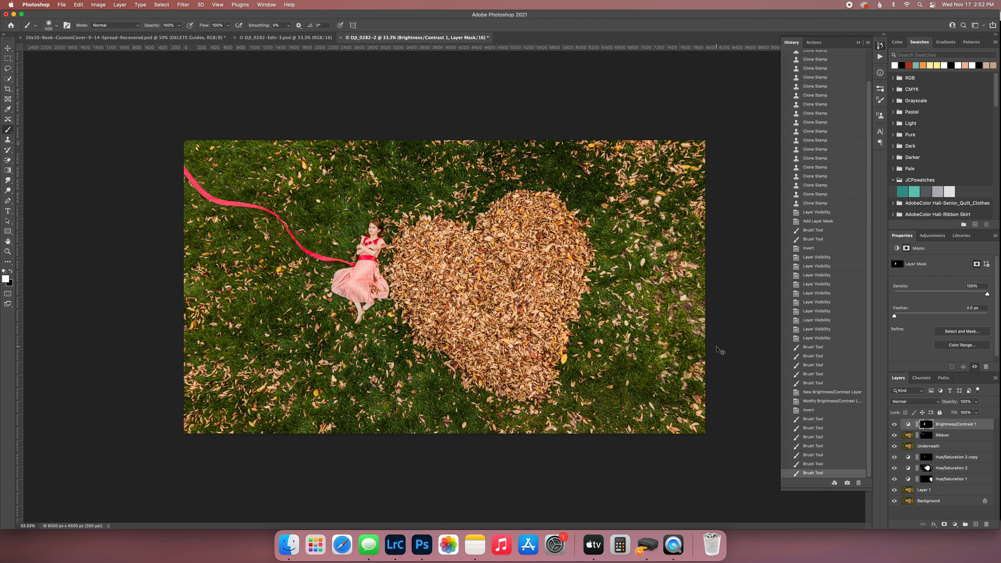
- Undo a trial merge of the visible layers, then flatten the image into a single background layer and save it
key("shift+super+e")
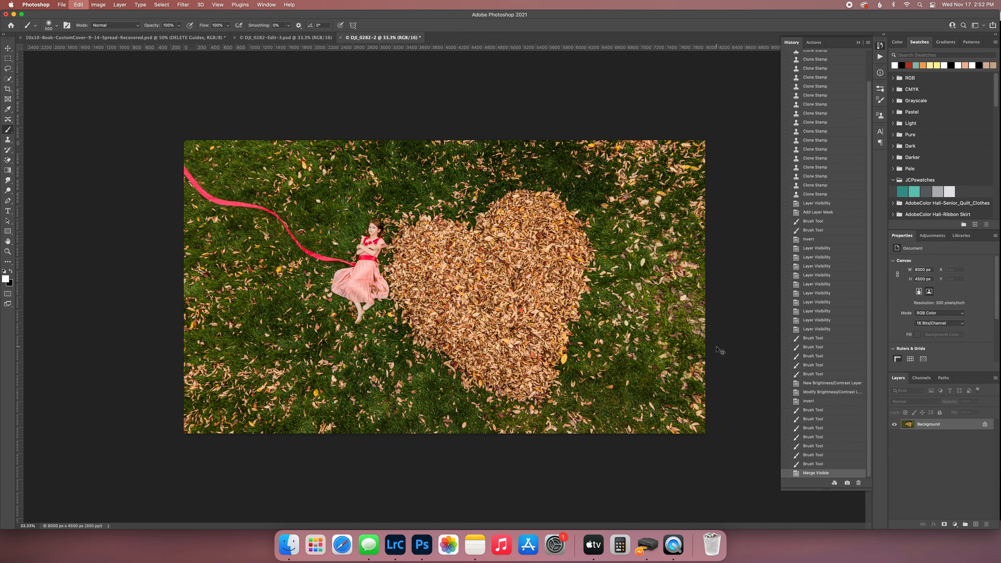
key("super+z")
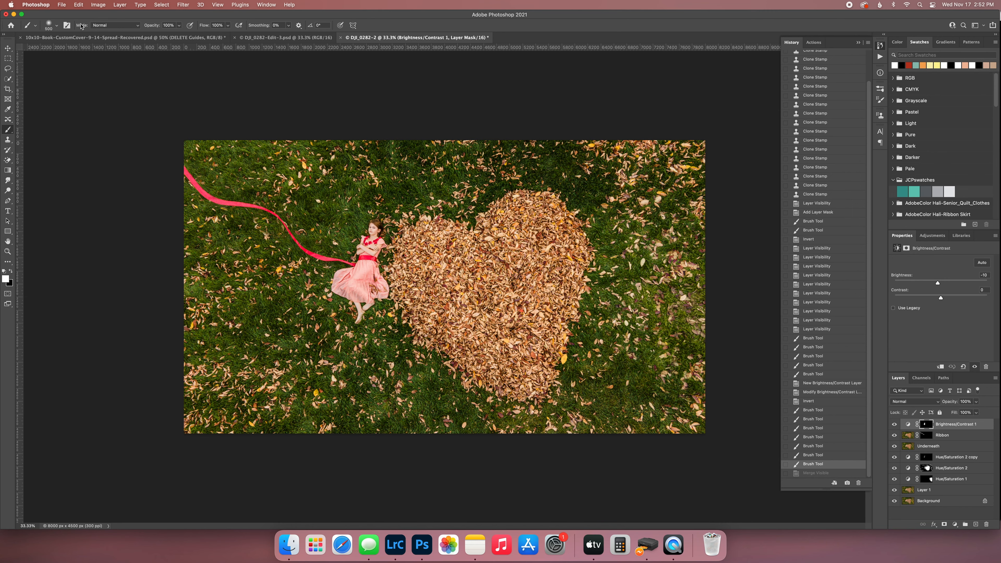
left_click(120, 5)
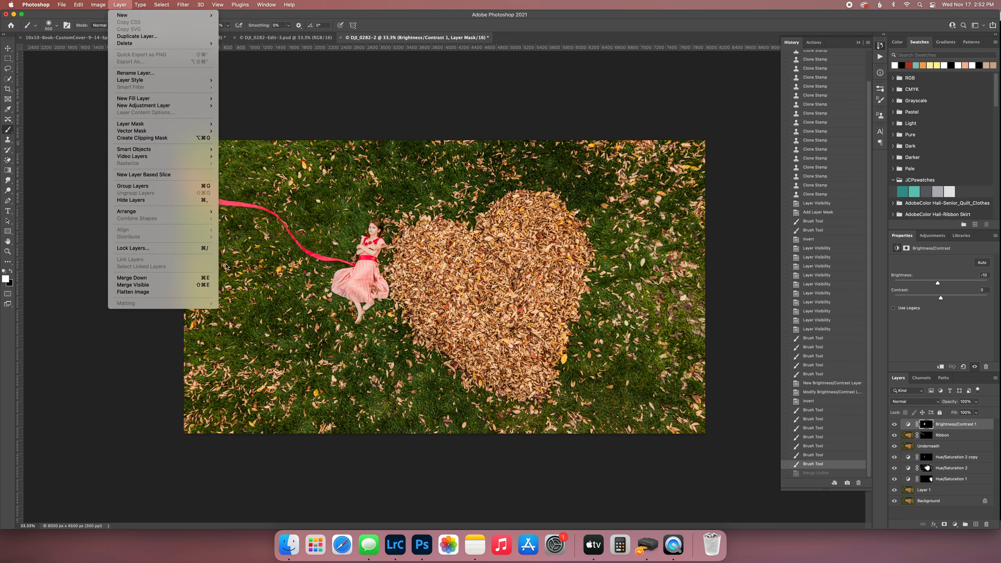
left_click(149, 292)
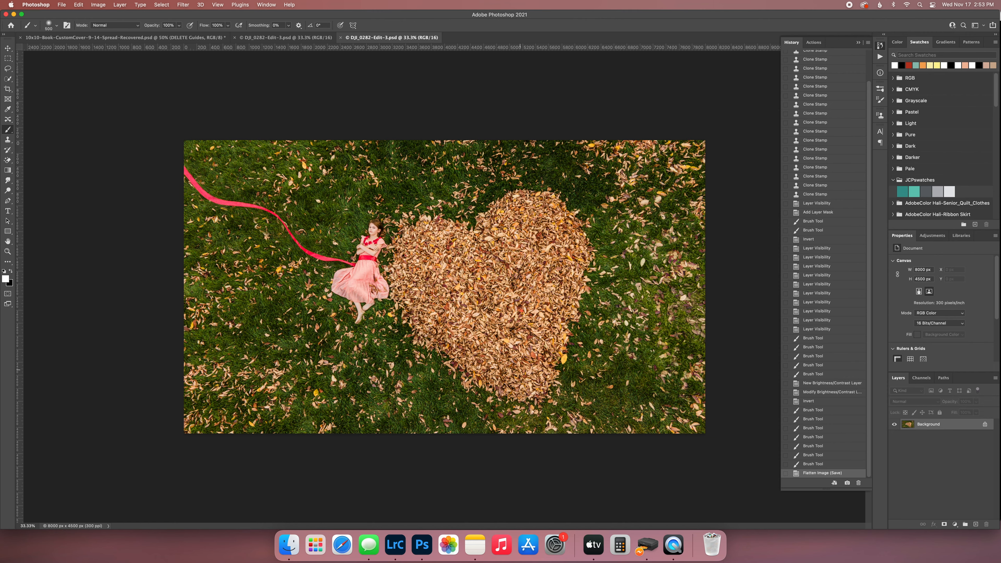
- Switch to Lightroom Classic and give the edited photo a slight dark post-crop vignette
left_click(396, 544)
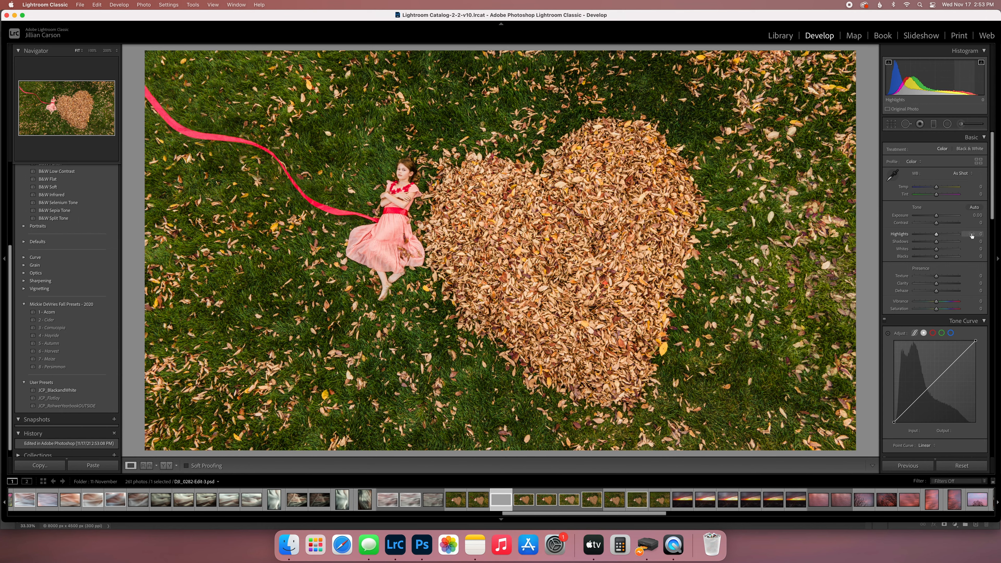
scroll(946, 245, "down", 10)
scroll(944, 248, "down", 8)
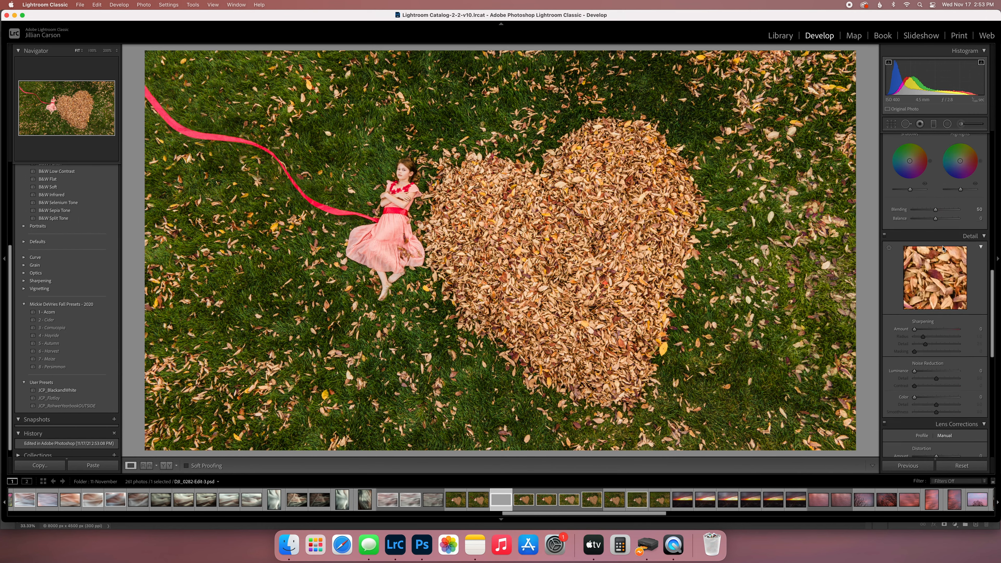
scroll(944, 249, "down", 5)
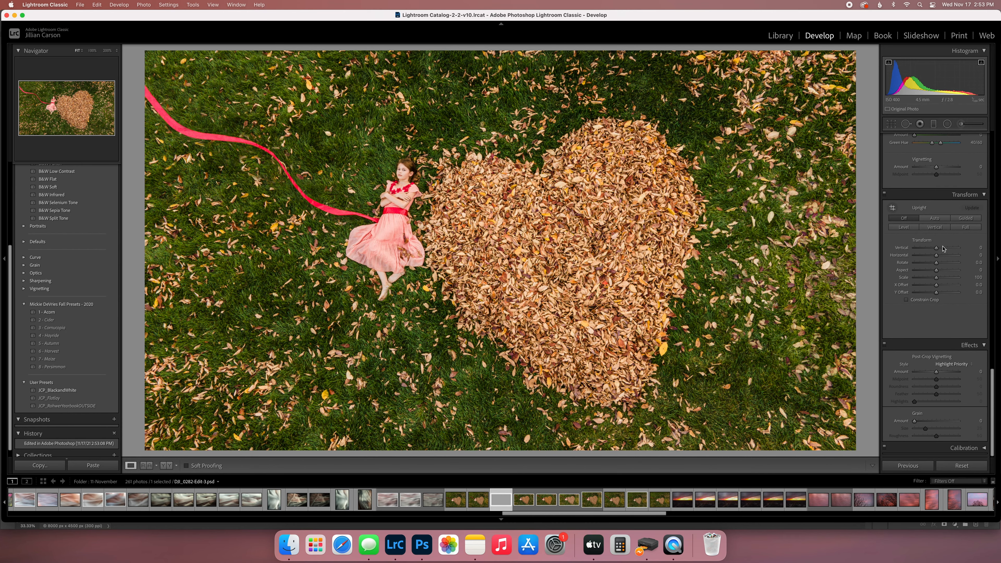
left_click_drag(936, 372, 935, 375)
- Lower the photo's Contrast to -2 and its overall Saturation to -3
scroll(946, 233, "up", 15)
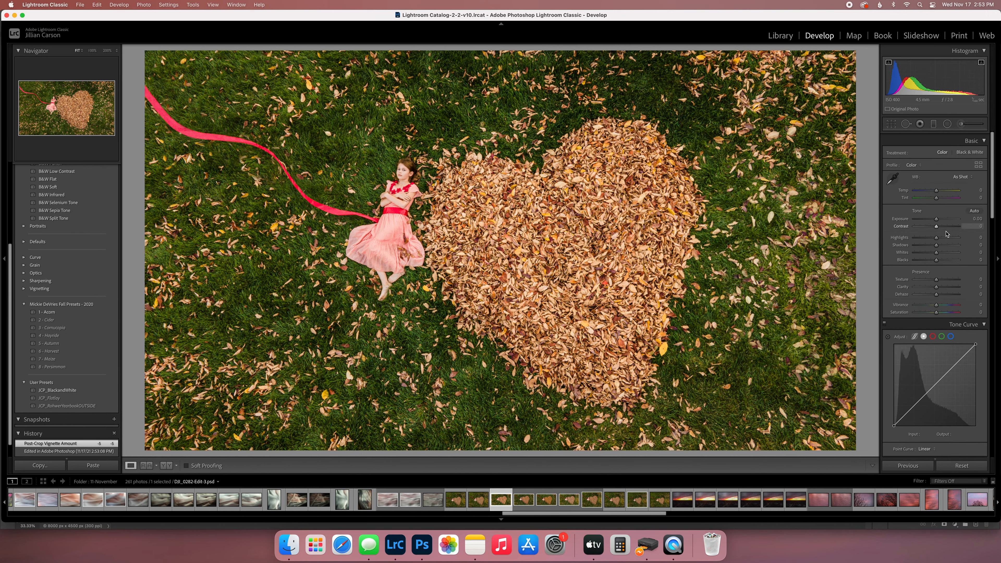
left_click_drag(936, 225, 936, 225)
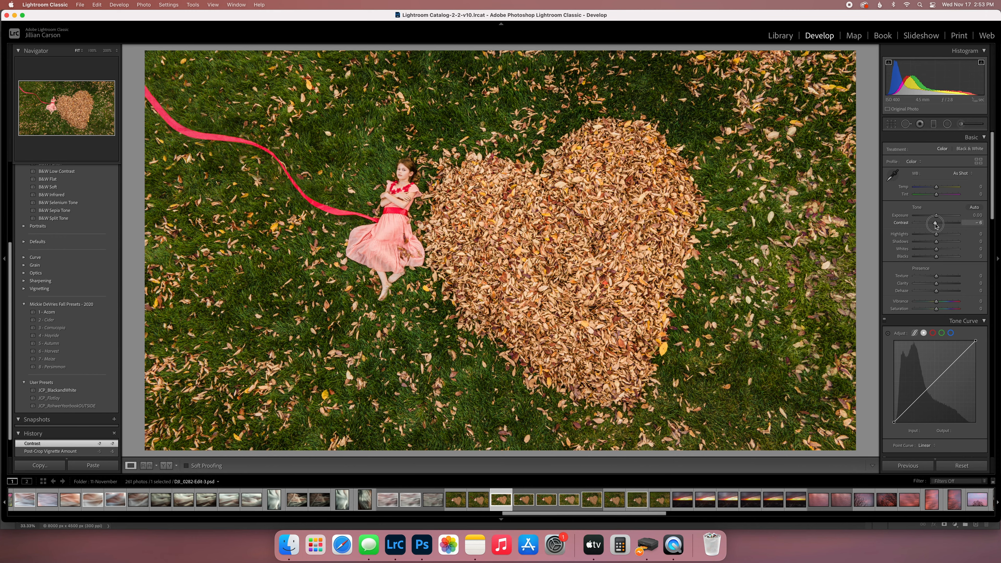
left_click_drag(936, 225, 937, 225)
left_click_drag(938, 309, 934, 311)
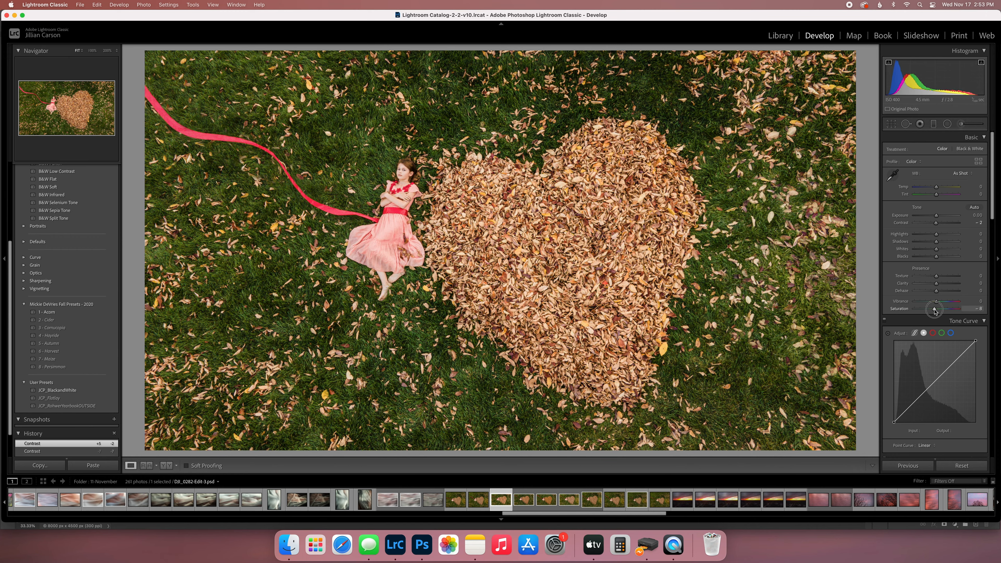
left_click_drag(935, 311, 937, 310)
left_click_drag(936, 311, 936, 310)
- Reduce the yellow saturation to -4 in the HSL adjustments
scroll(946, 307, "down", 10)
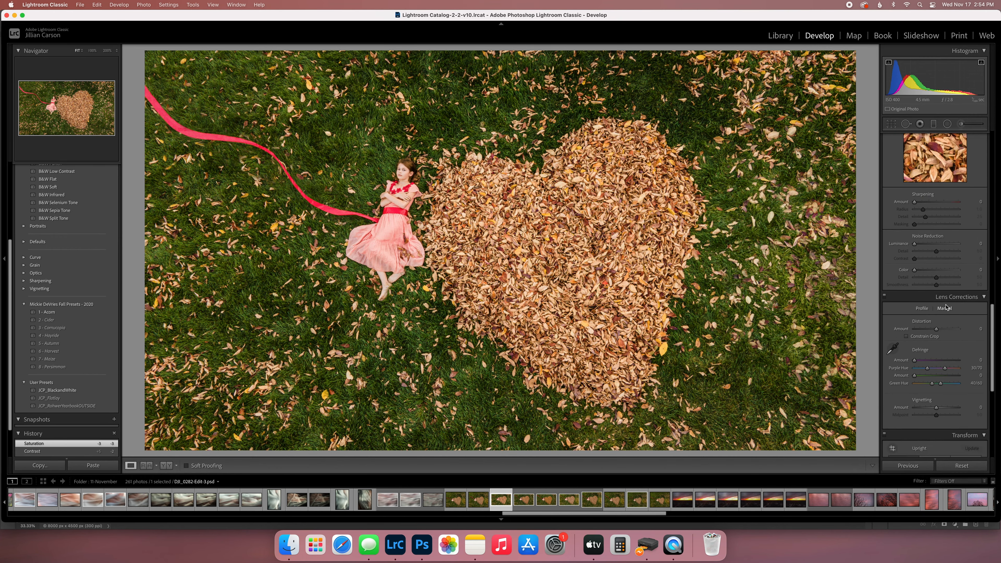
scroll(946, 307, "up", 10)
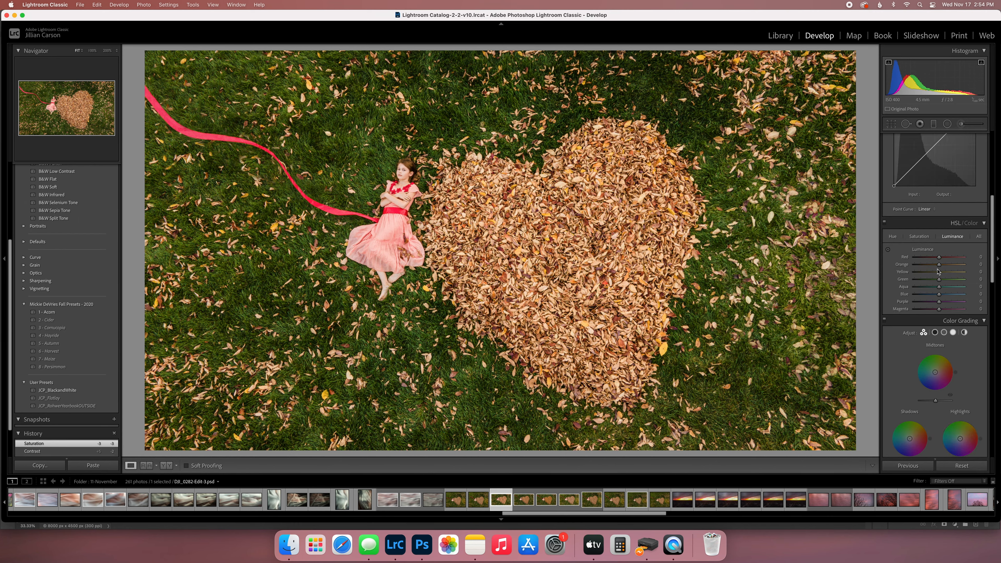
left_click(919, 237)
mouse_move(940, 272)
left_mouse_down()
mouse_move(928, 273)
mouse_move(938, 276)
left_mouse_up()
left_click_drag(938, 273, 937, 274)
- Try darkening the photo's lower-right and upper-left corners with graduated filters at Exposure -0.30
scroll(937, 150, "up", 3)
scroll(937, 150, "up", 8)
key("m")
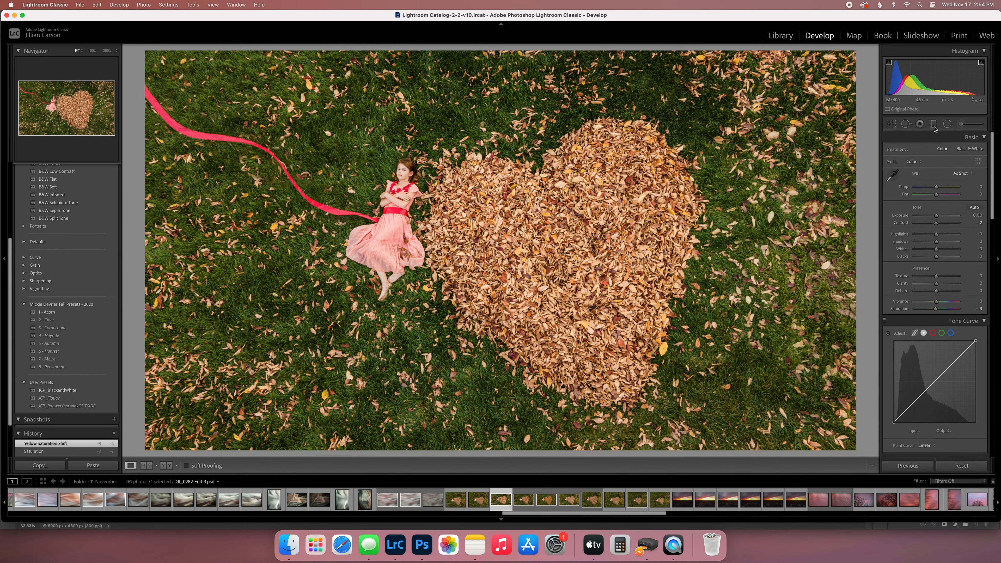
left_click(930, 151)
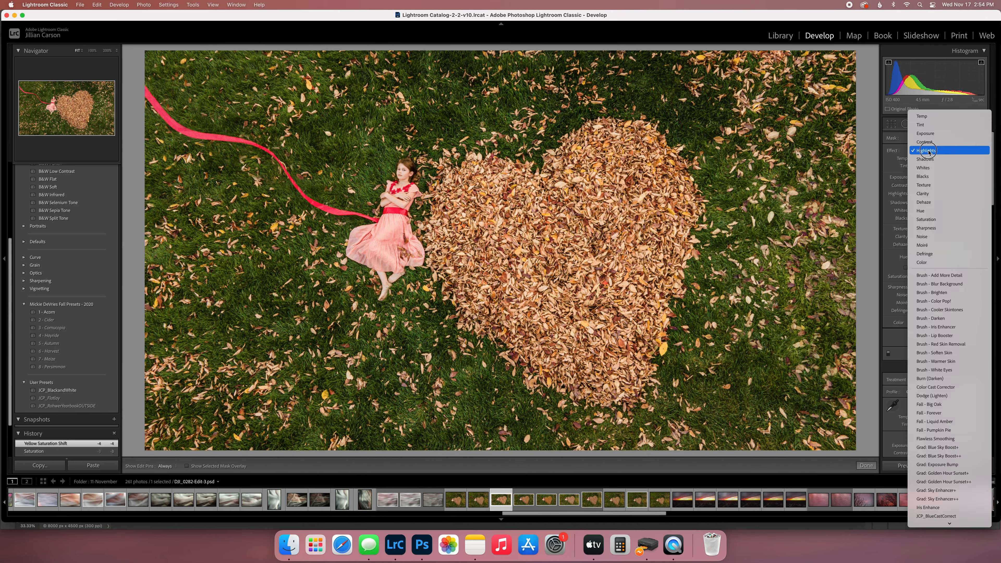
left_click(932, 134)
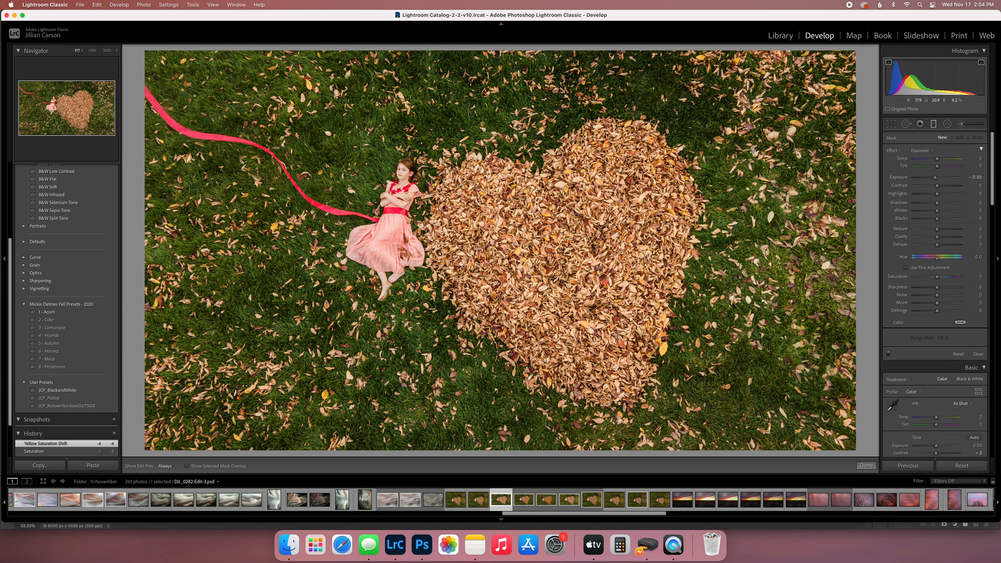
left_click_drag(795, 439, 520, 318)
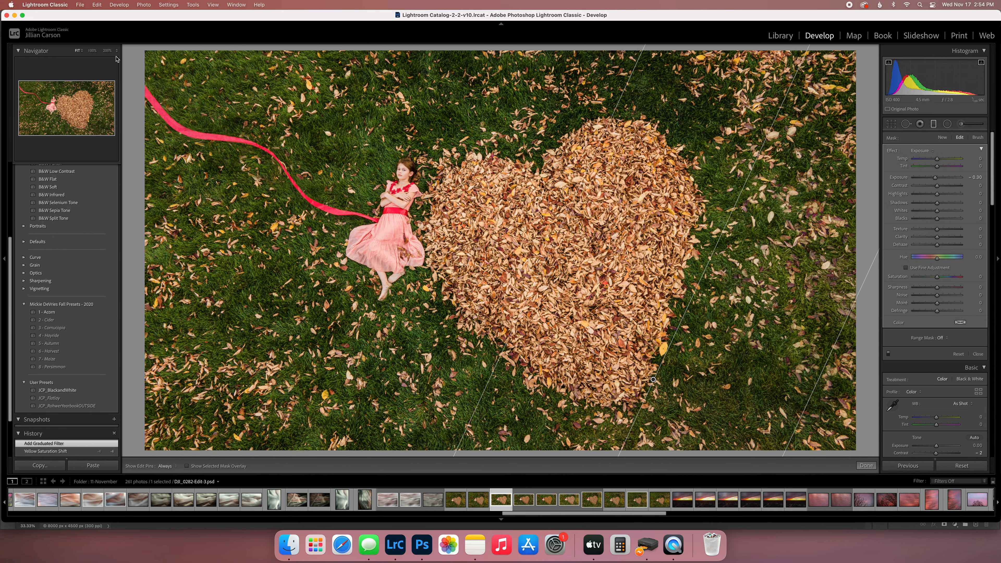
left_click_drag(147, 56, 357, 206)
- Delete both graduated filters and close the graduated filter tool
key("Delete")
left_click(653, 380)
key("Delete")
key("m")
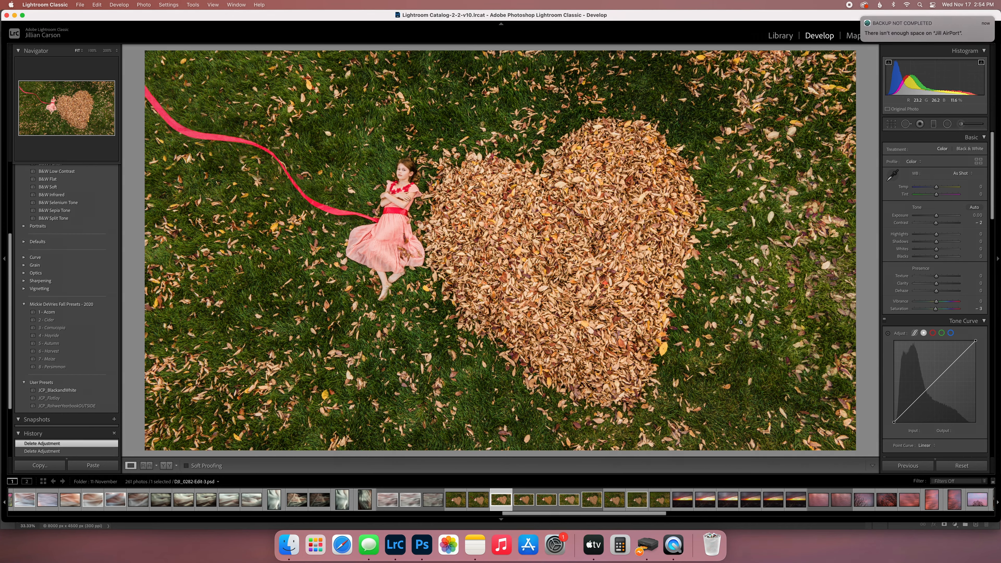
mouse_move(881, 36)
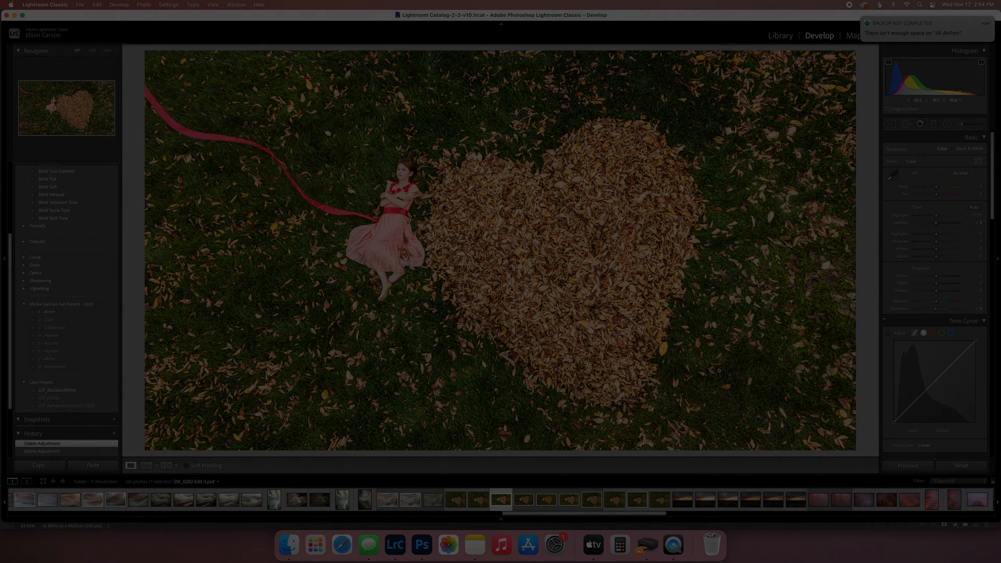